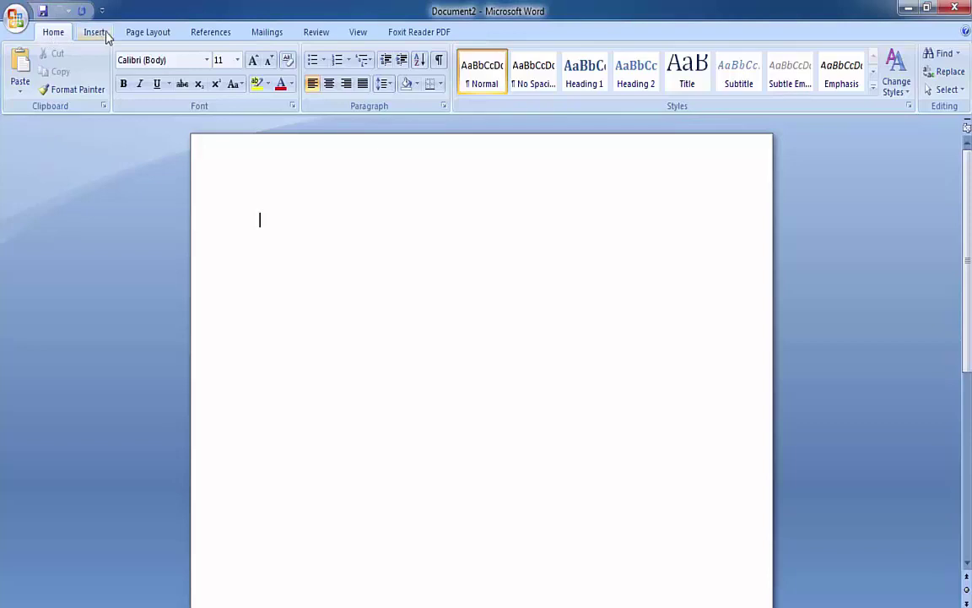
- Open the citation source manager and start a new source with the source type set to Book
left_click(130, 34)
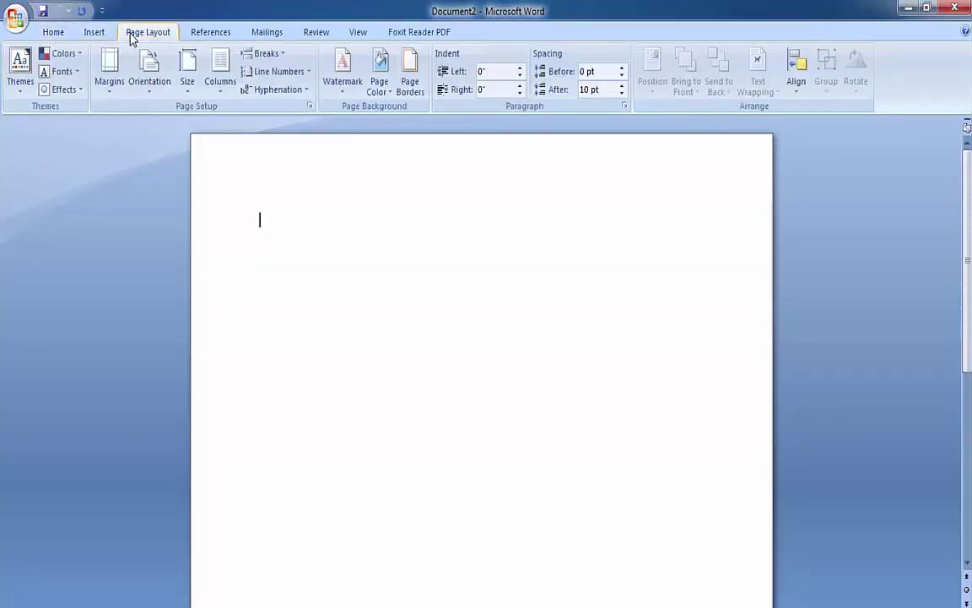
left_click(210, 36)
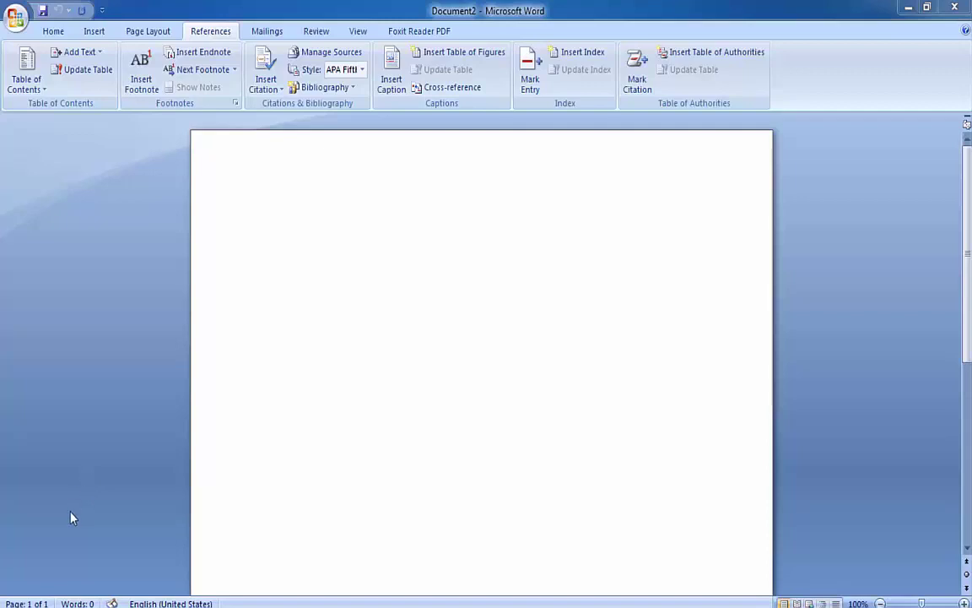
left_click(346, 58)
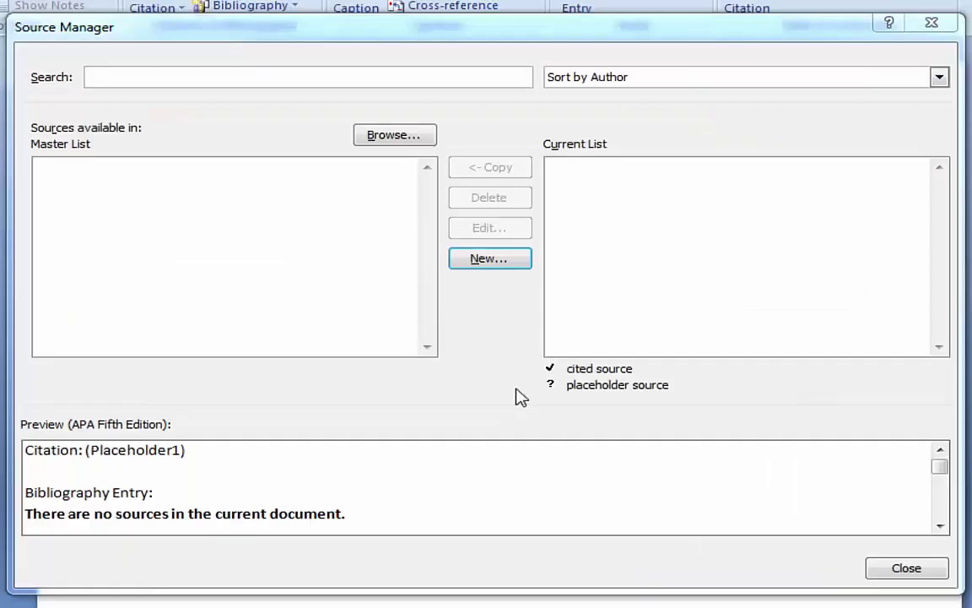
left_click(487, 260)
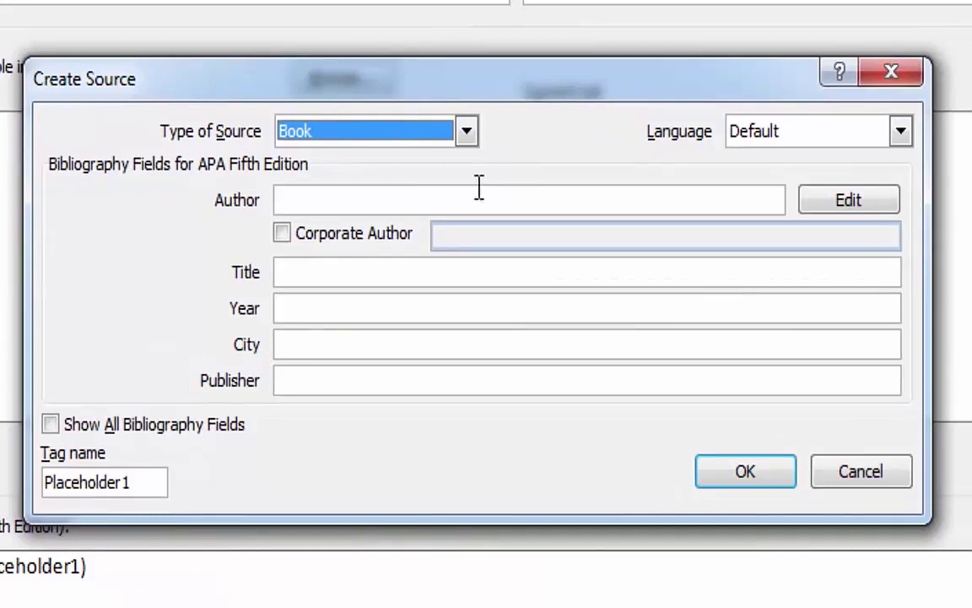
left_click(467, 133)
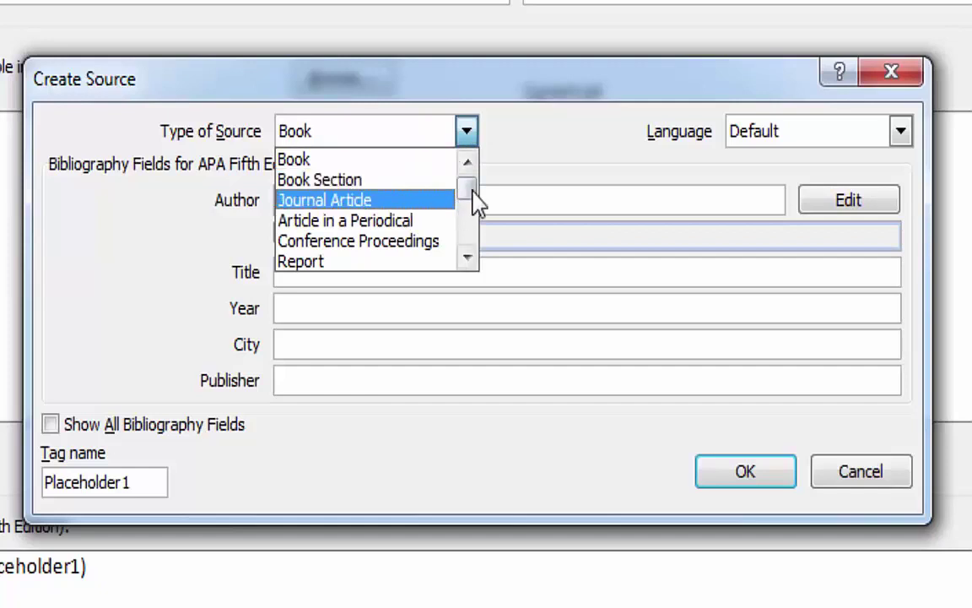
mouse_move(471, 192)
left_mouse_down()
mouse_move(473, 217)
mouse_move(482, 180)
left_mouse_up()
left_click(378, 161)
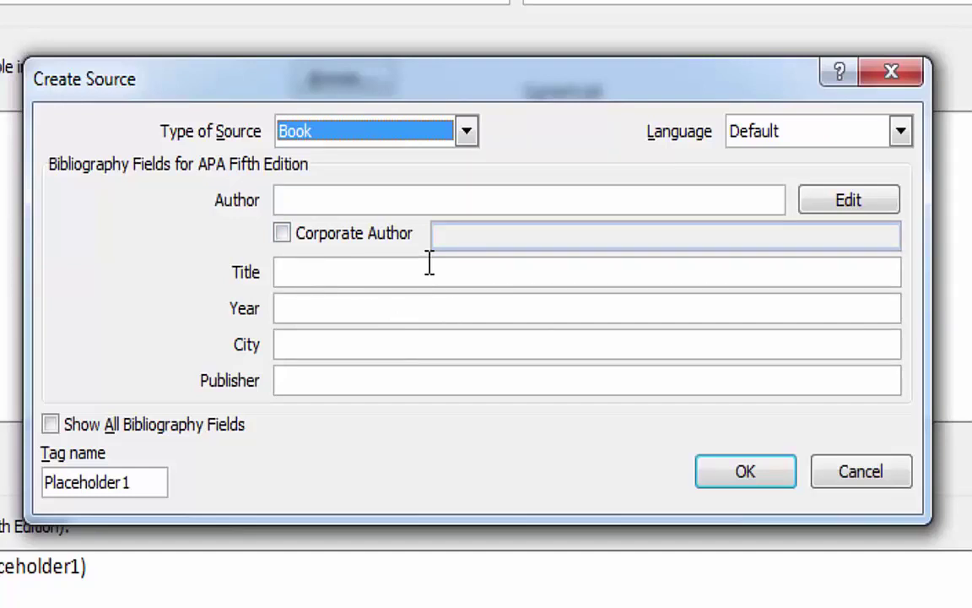
- Add the book author's last name and first initial through the name editor and confirm the author entry
left_click(419, 200)
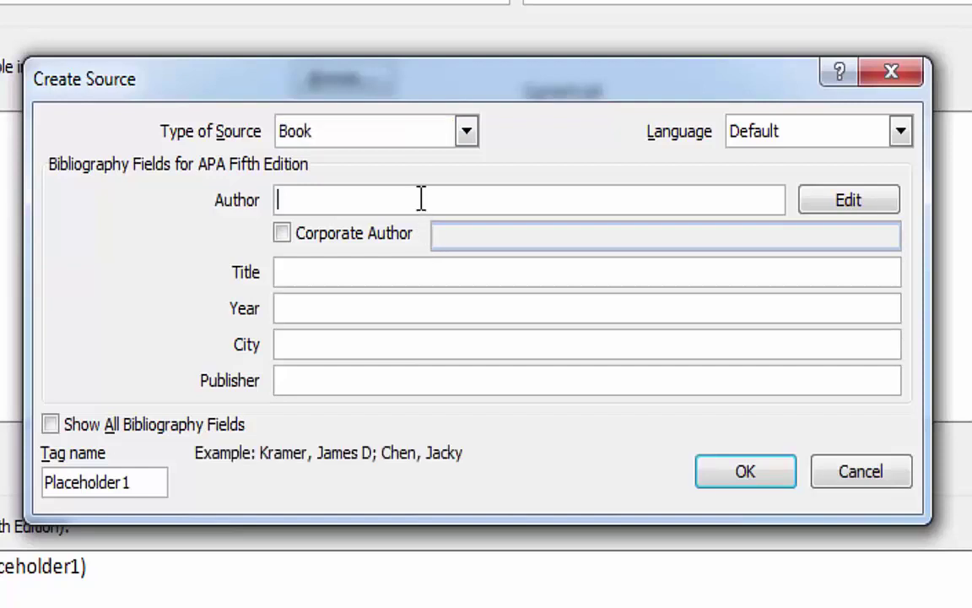
left_click(864, 203)
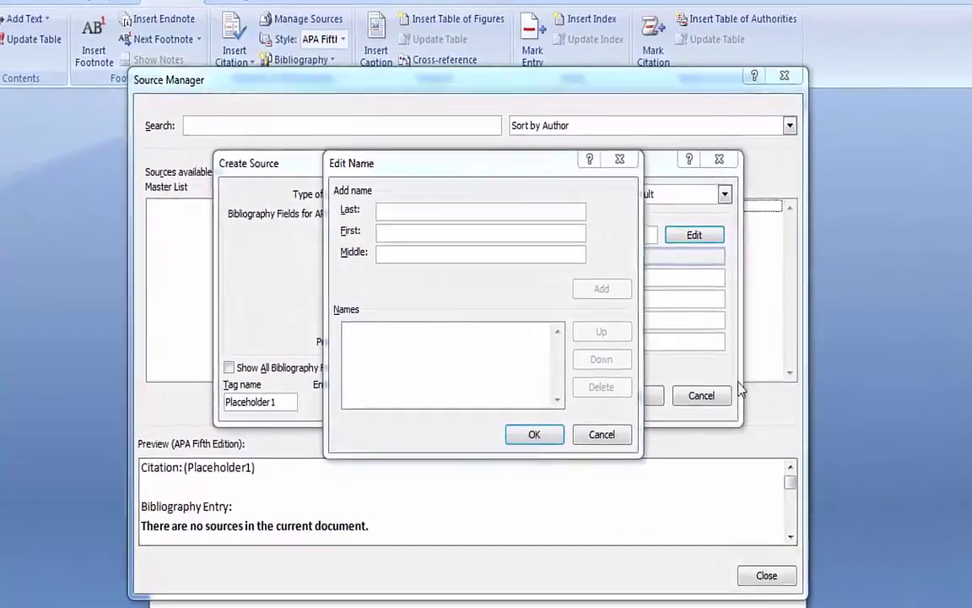
left_click(390, 215)
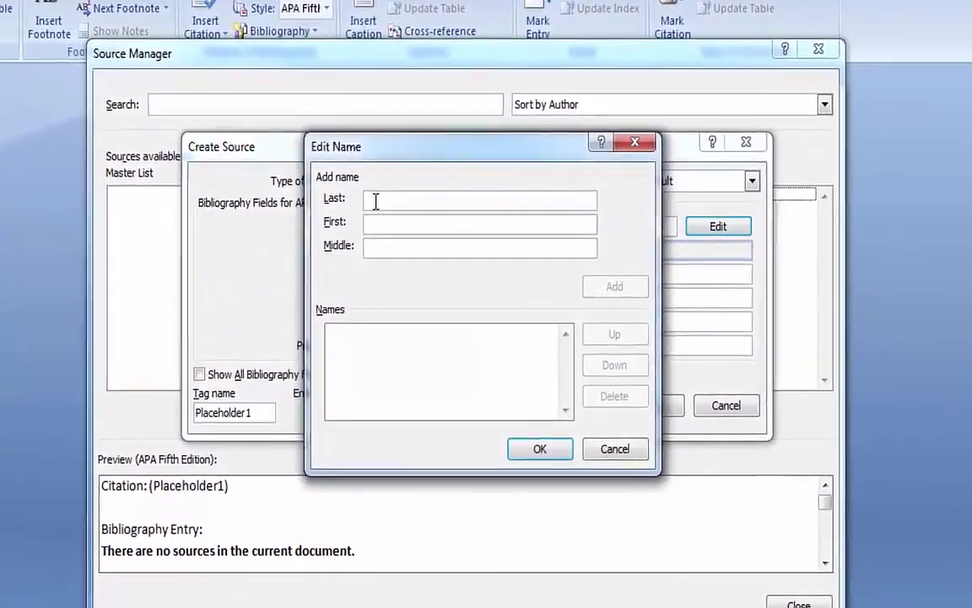
type("Gopal")
type("akumar")
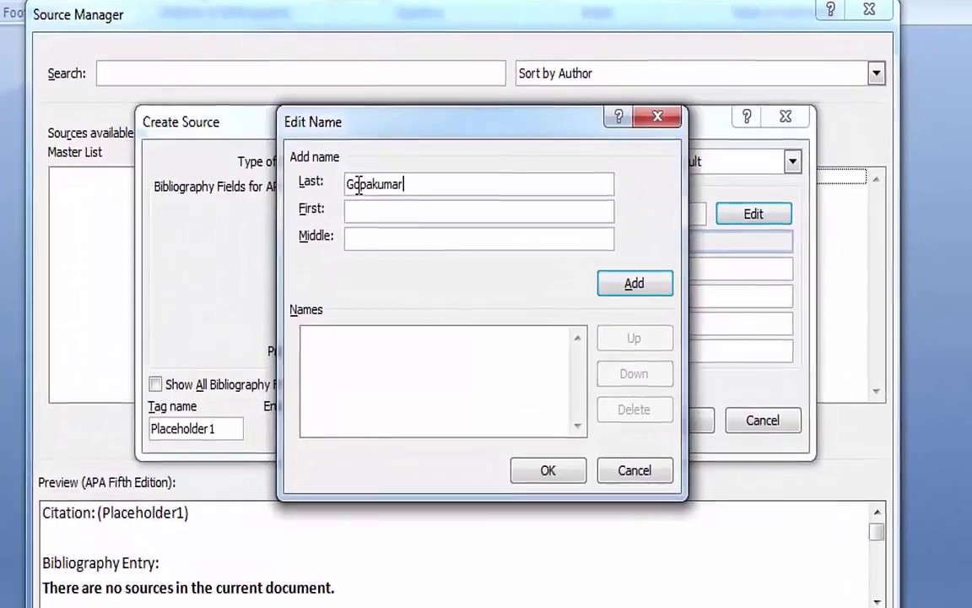
key("Tab")
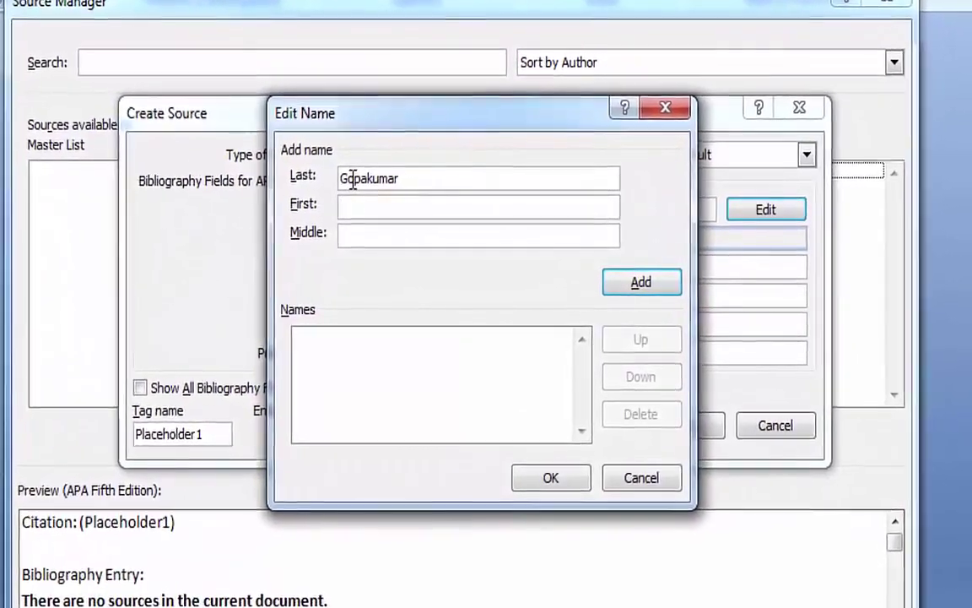
type("V")
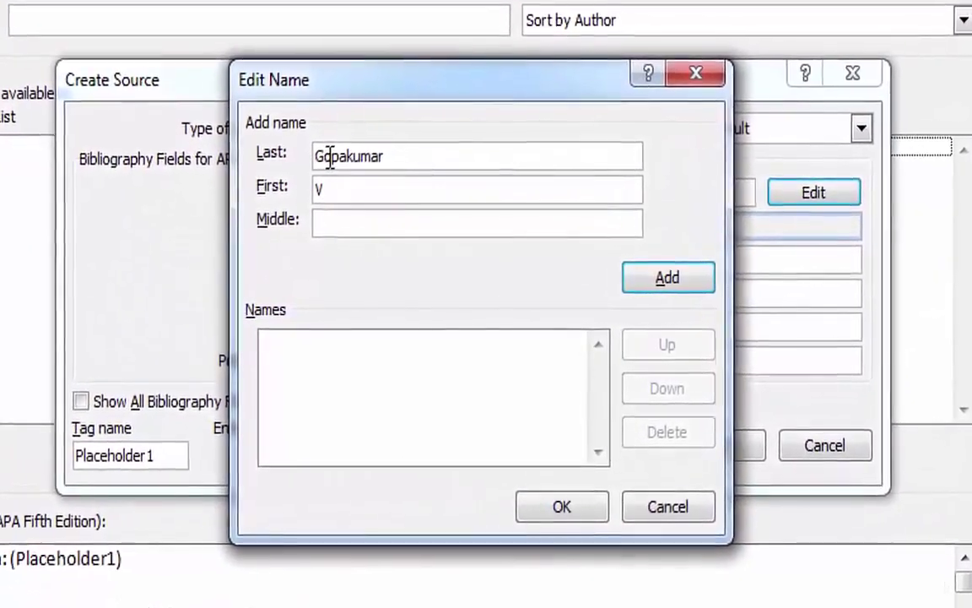
left_click(684, 282)
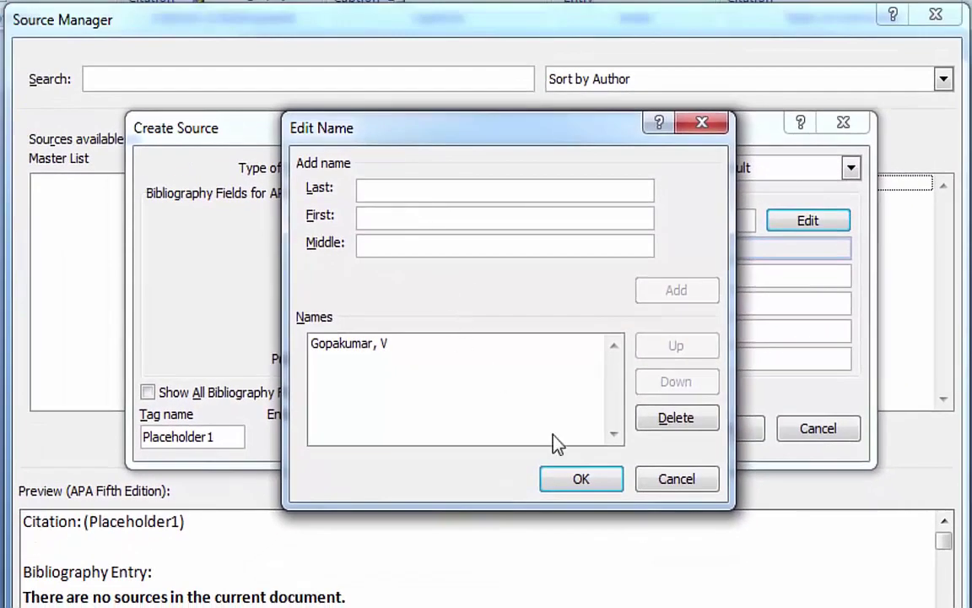
left_click(575, 478)
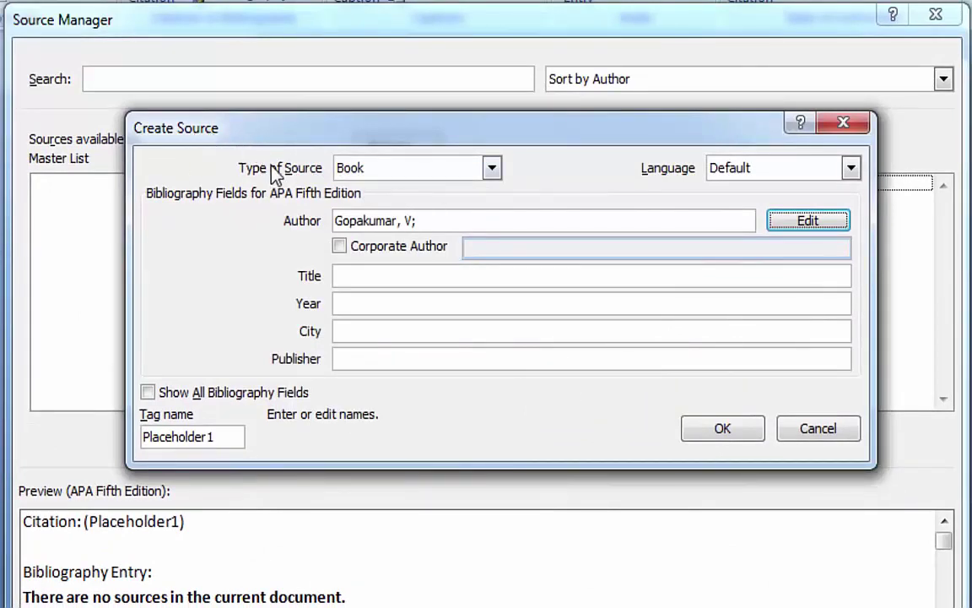
left_click(432, 219)
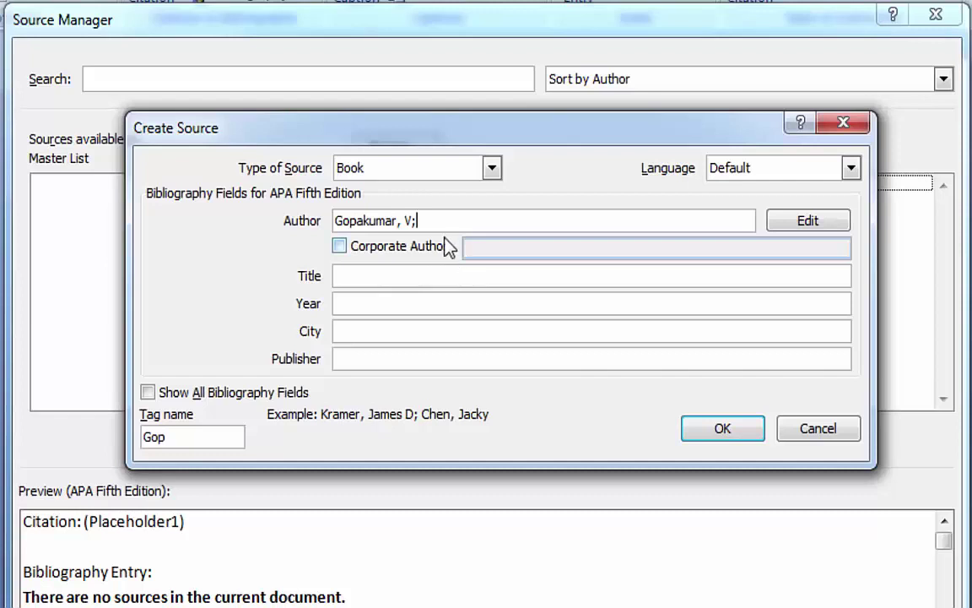
- Enter the book title "Distance Learning Library Services" and set the year to 2014
left_click(429, 276)
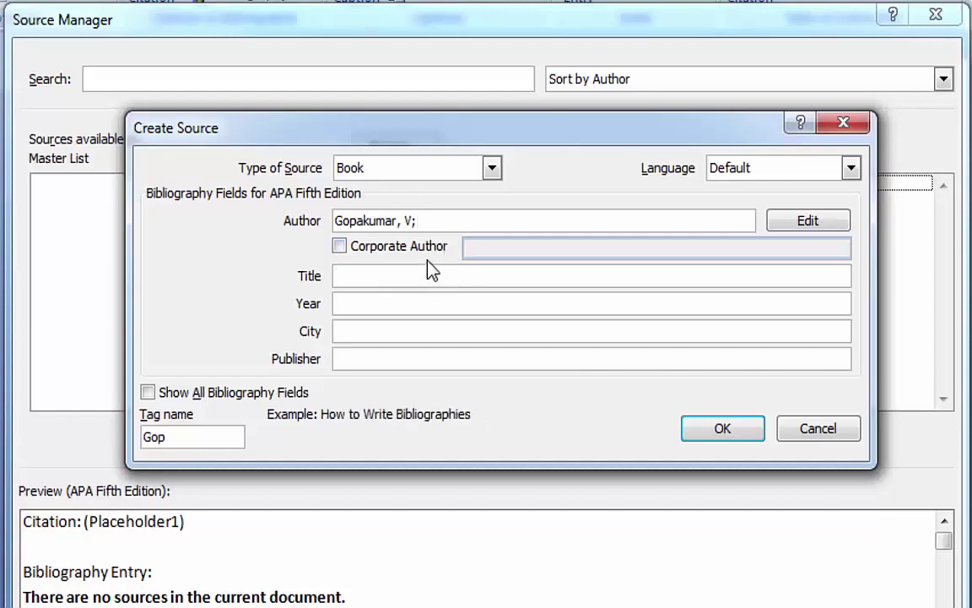
type("Distance")
type("Learning Library ")
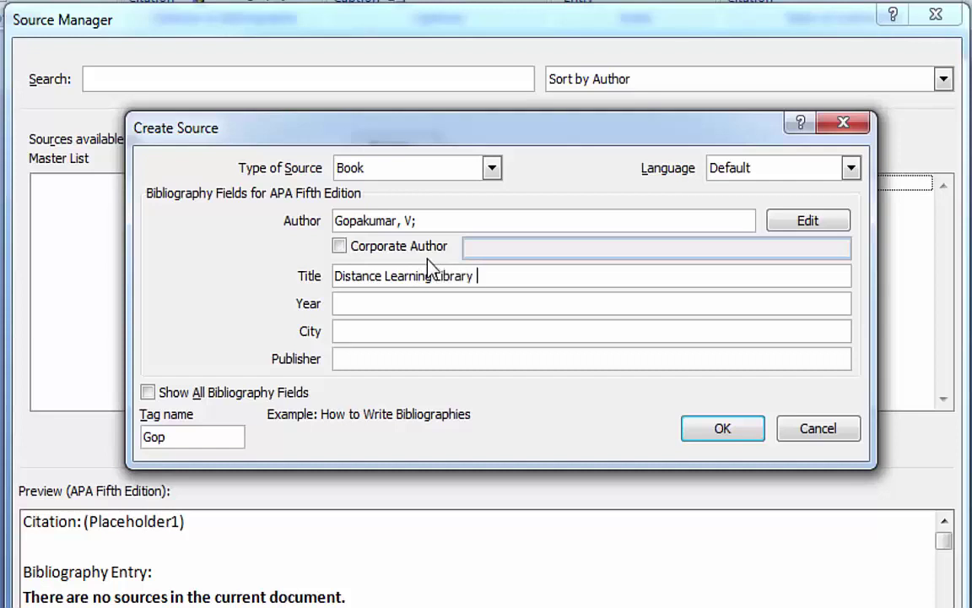
type("Services")
left_click(424, 309)
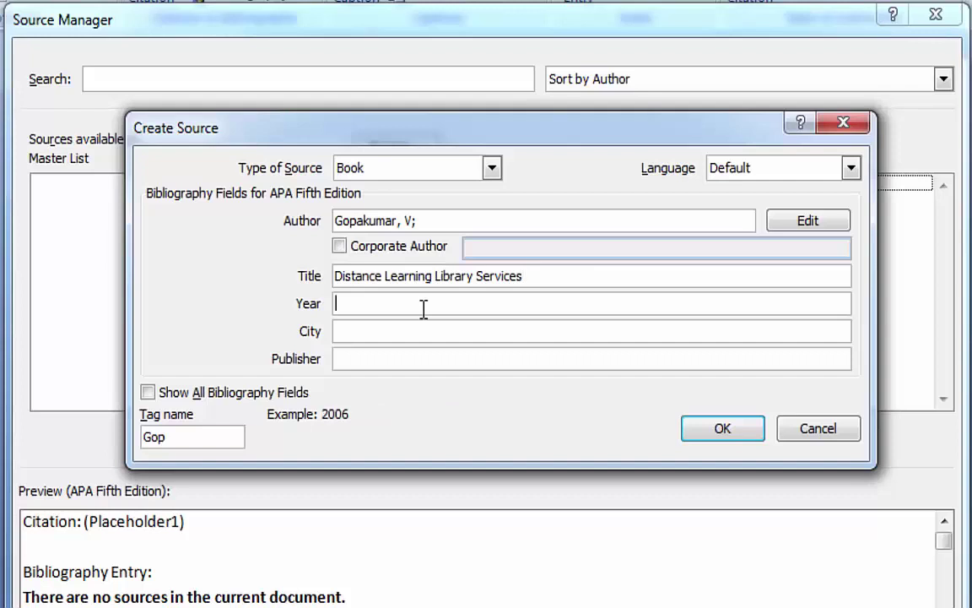
type("2014")
- Set the city to New Delhi and publisher to "Today and Tomorrow's Publishers.", and save the book source with all bibliography fields shown
left_click(428, 332)
type("N")
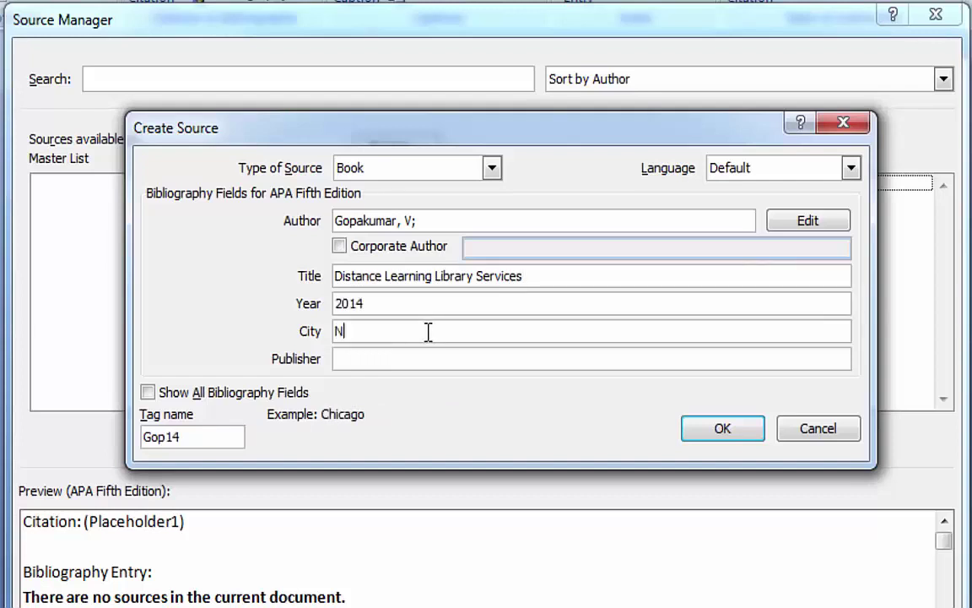
type("ew Delhi")
key("Tab")
type("Today and Tomorrow's P")
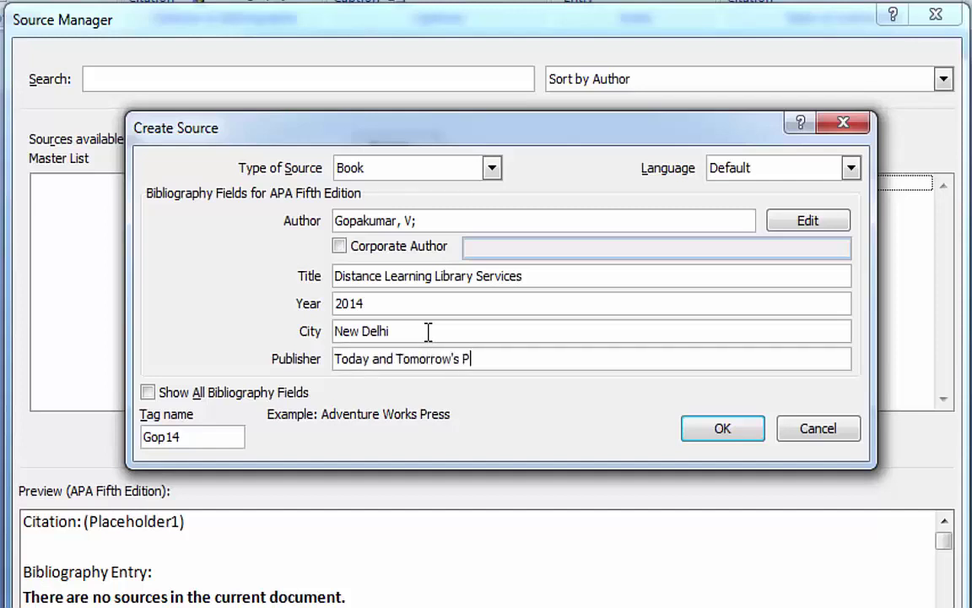
type("ublishers.")
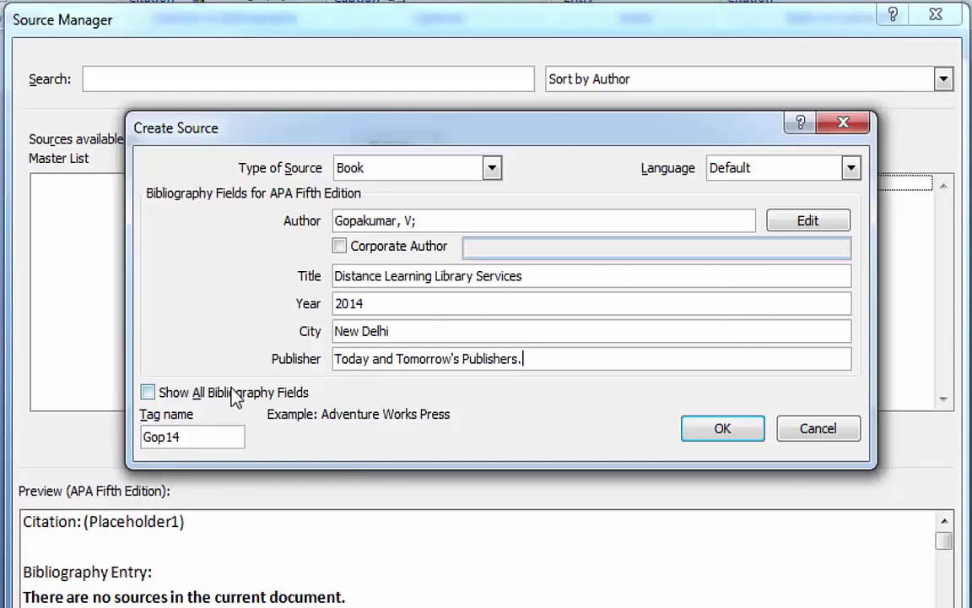
left_click(149, 393)
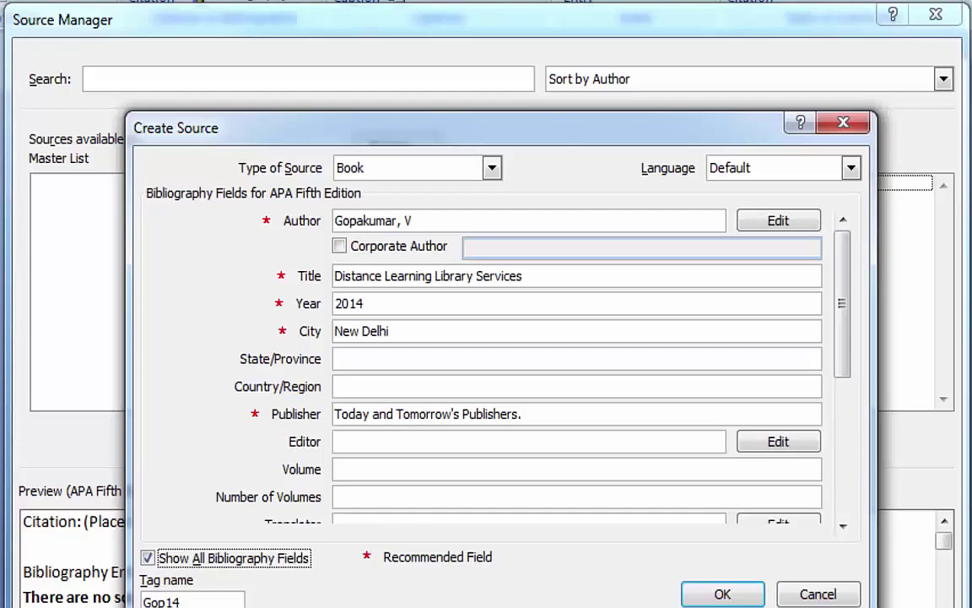
key("Return")
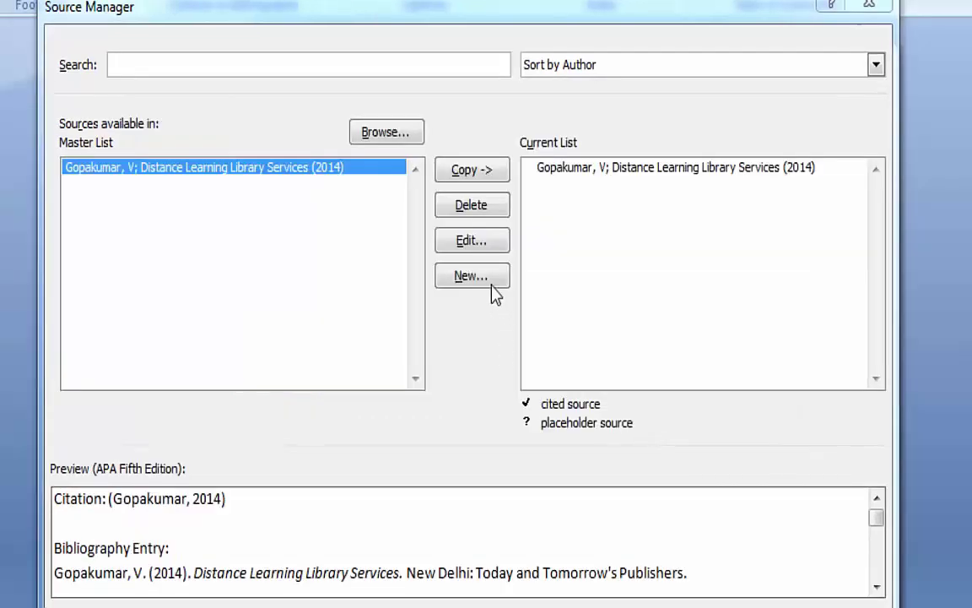
- Start another new source with the source type set to Journal Article
left_click(471, 279)
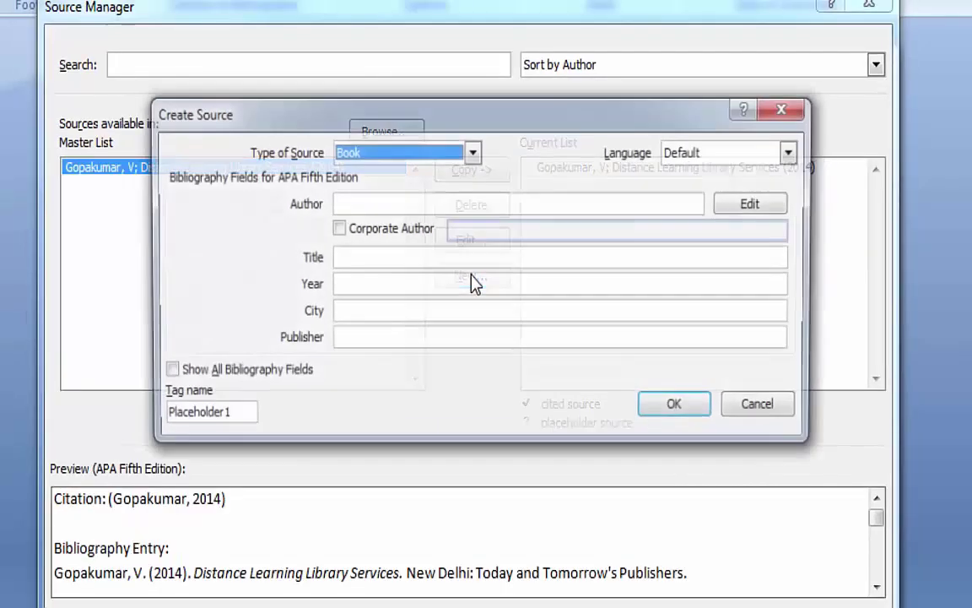
left_click(473, 152)
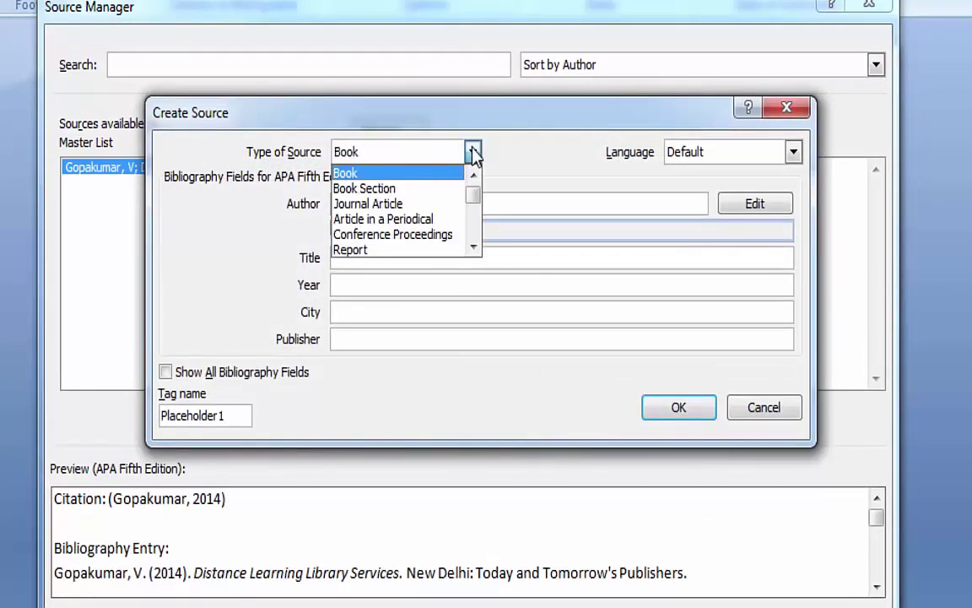
left_click(407, 202)
- Add the article's first author, with last name and first initial, to the source's name list
left_click(408, 205)
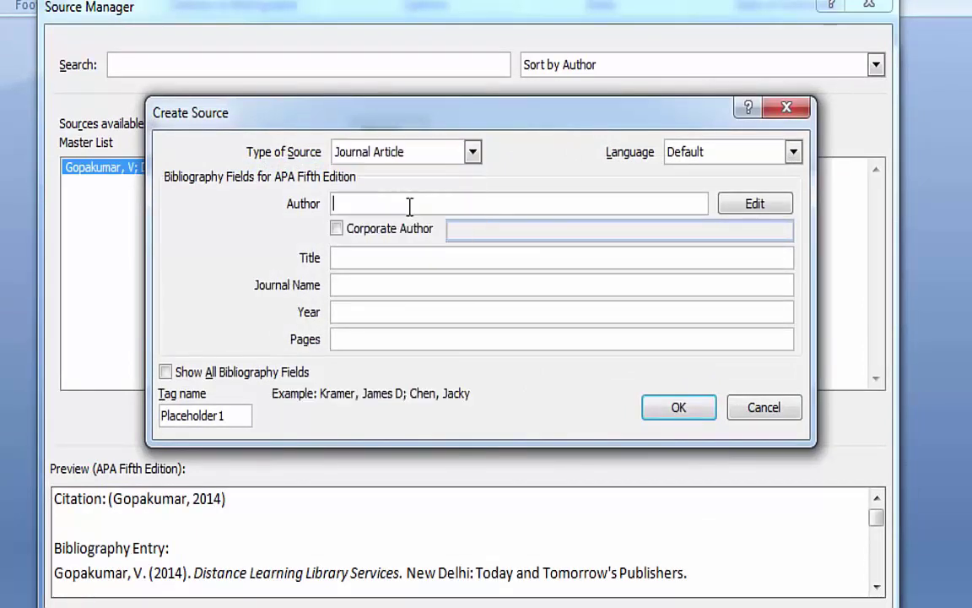
left_click(755, 203)
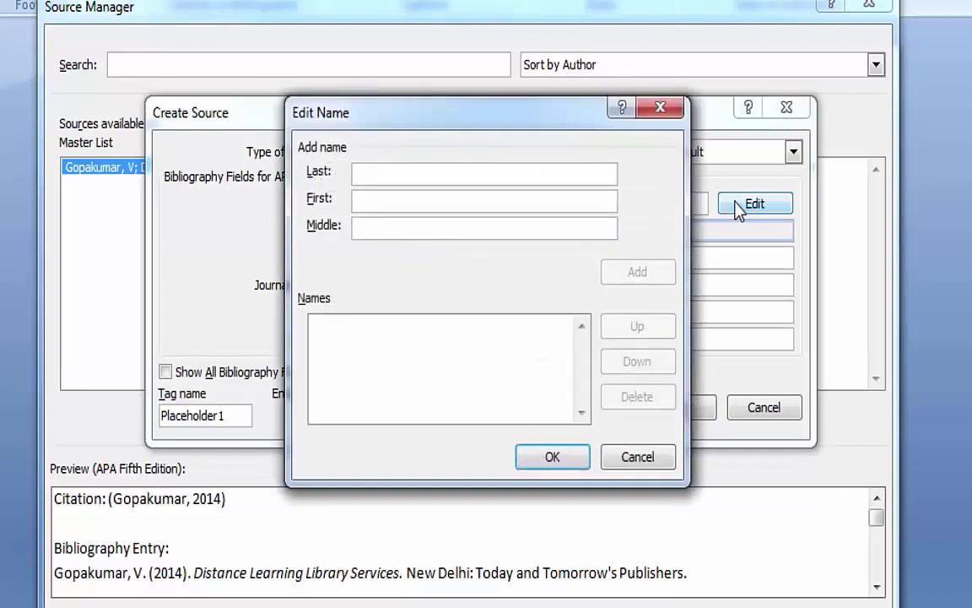
type("Gopakumar")
key("Tab")
type("V")
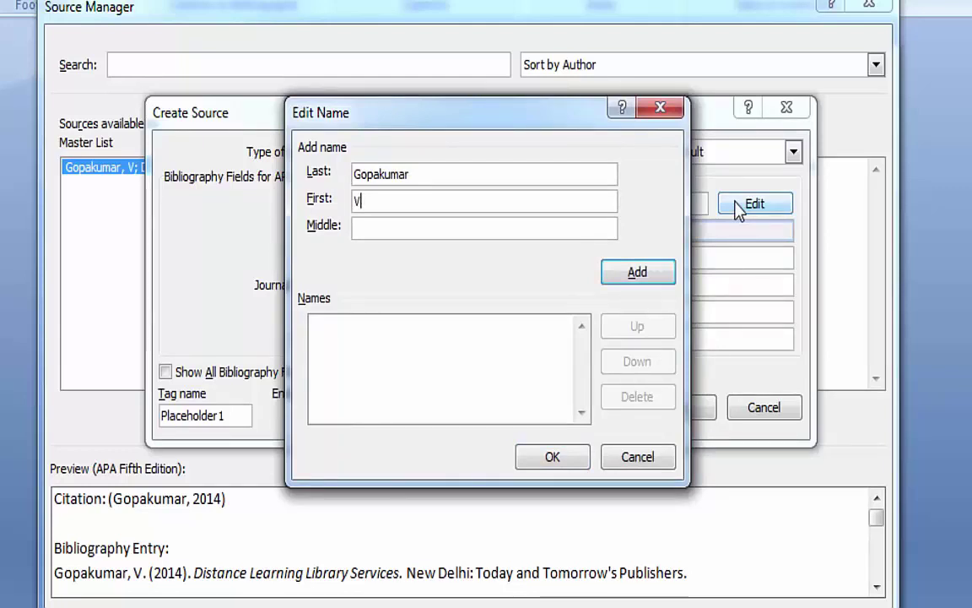
left_click(652, 274)
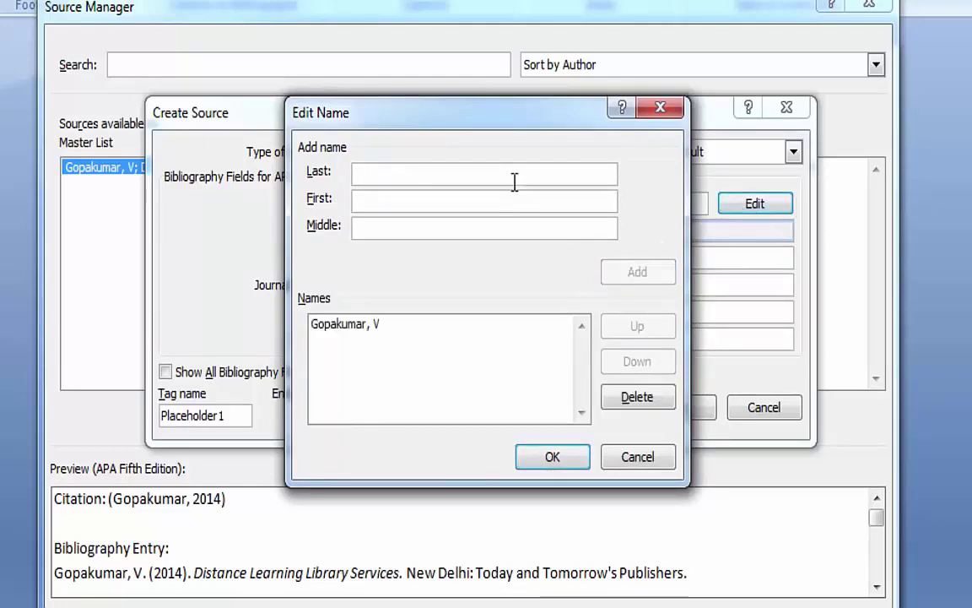
- Add the second author's last name with first and middle initials, and confirm the article's author list
left_click(514, 182)
type("Baradol")
left_click(370, 201)
type("A")
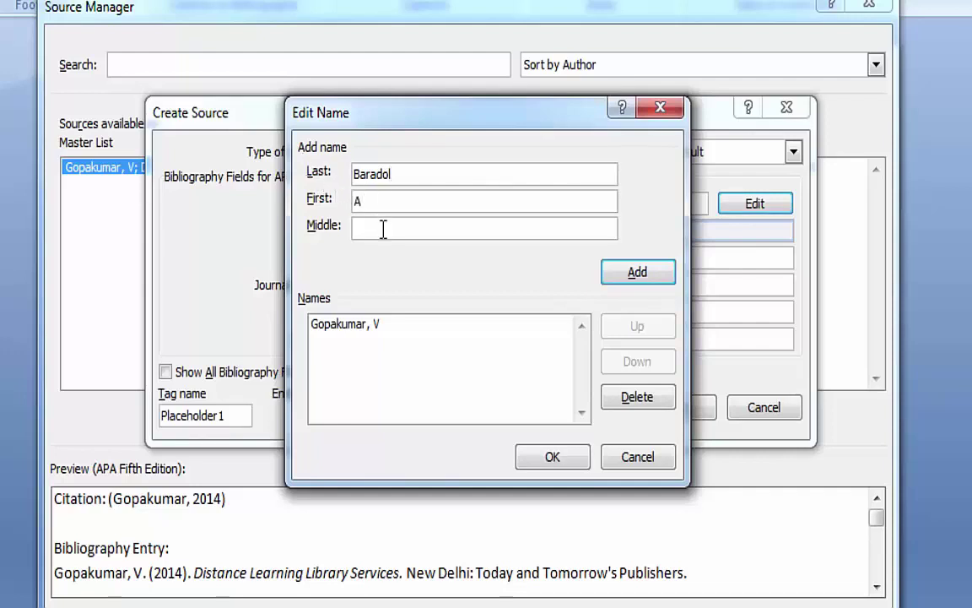
left_click(383, 229)
type("K")
left_click(629, 271)
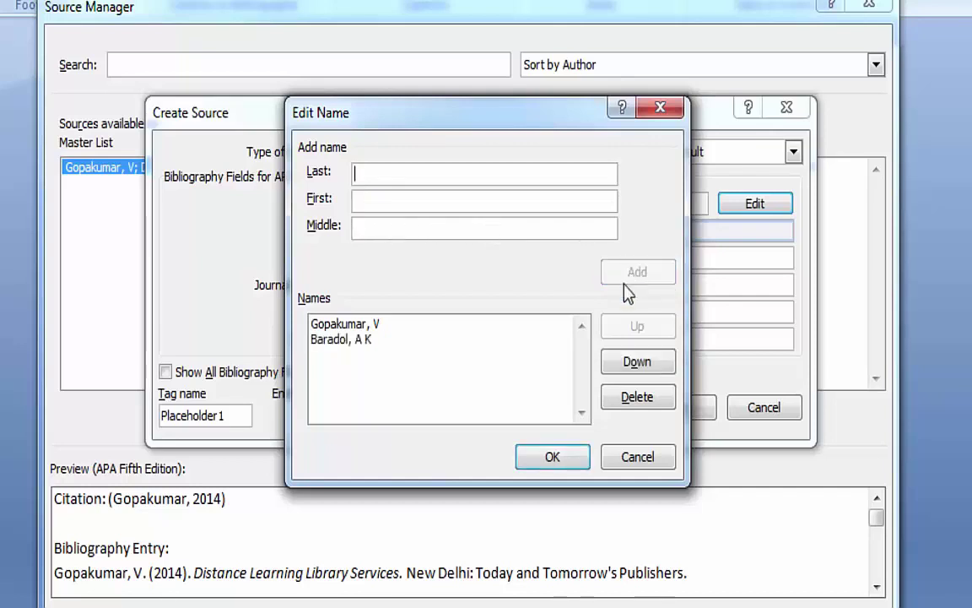
left_click(558, 456)
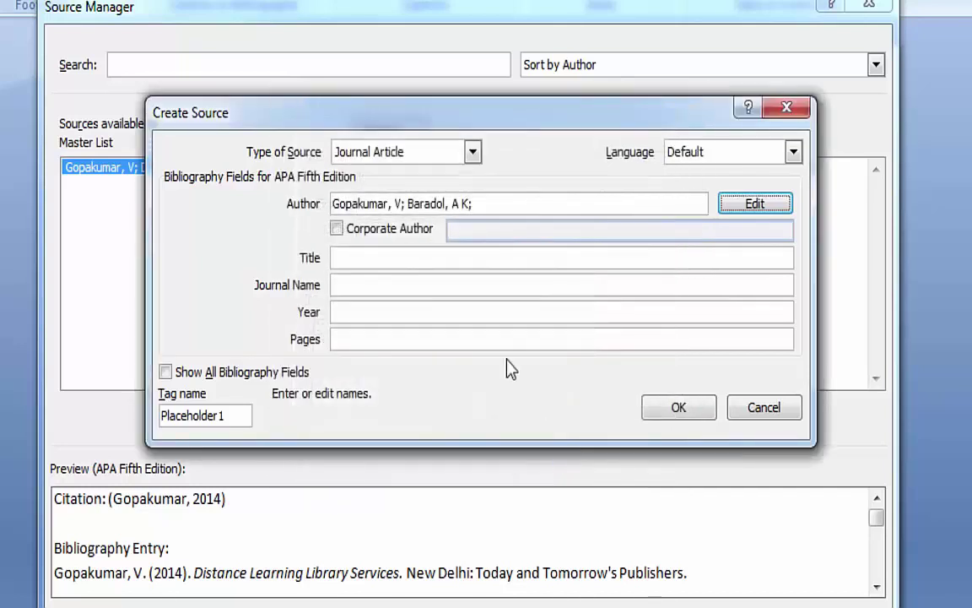
- Enter the article title "Information Literacy of librarians in Mangalore: A survey" and the journal name "Indian Journal of Academic Librarianship"
left_click(424, 258)
type("Informa")
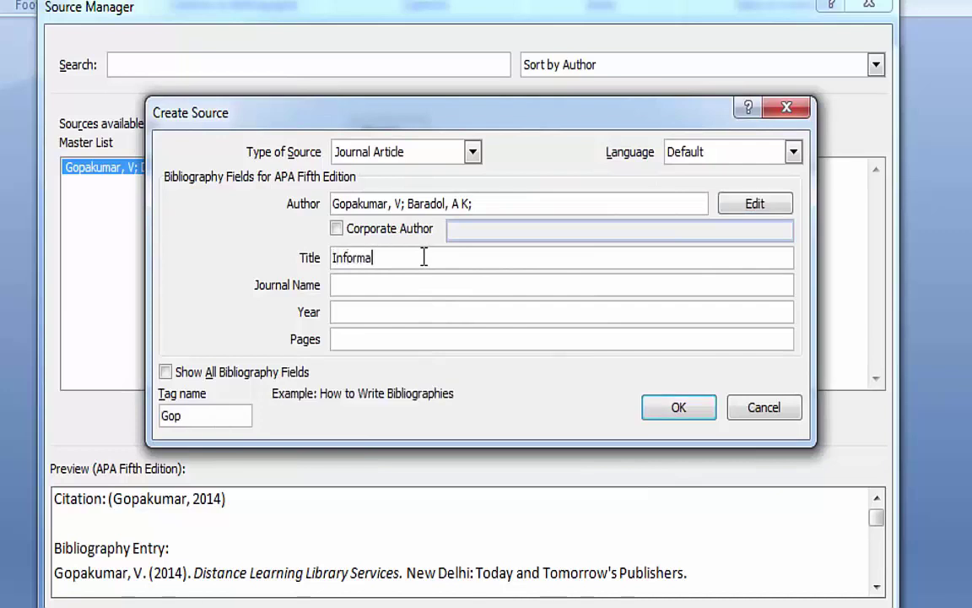
type("tion Literacy of librarian")
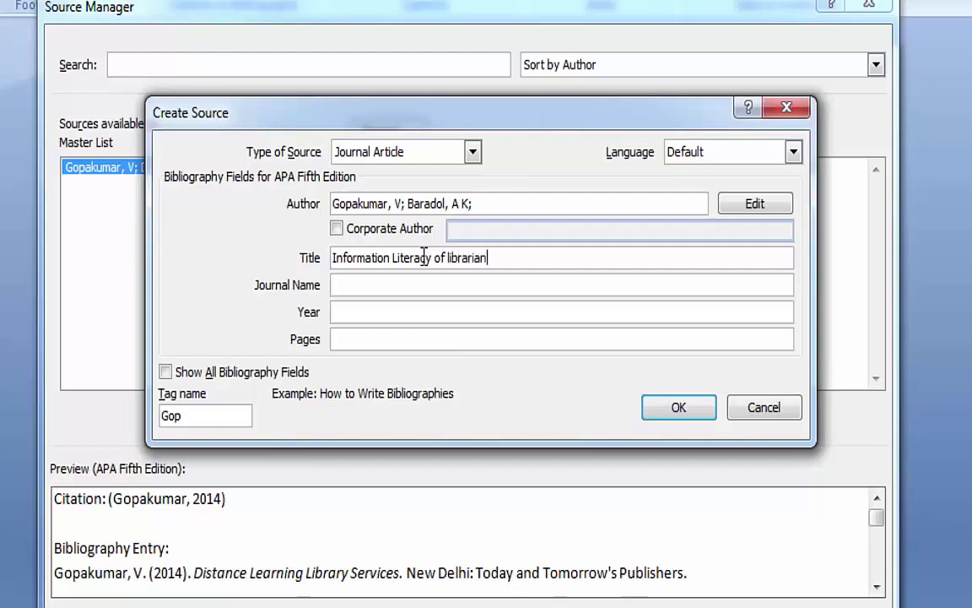
type("s in Mangalore: A s")
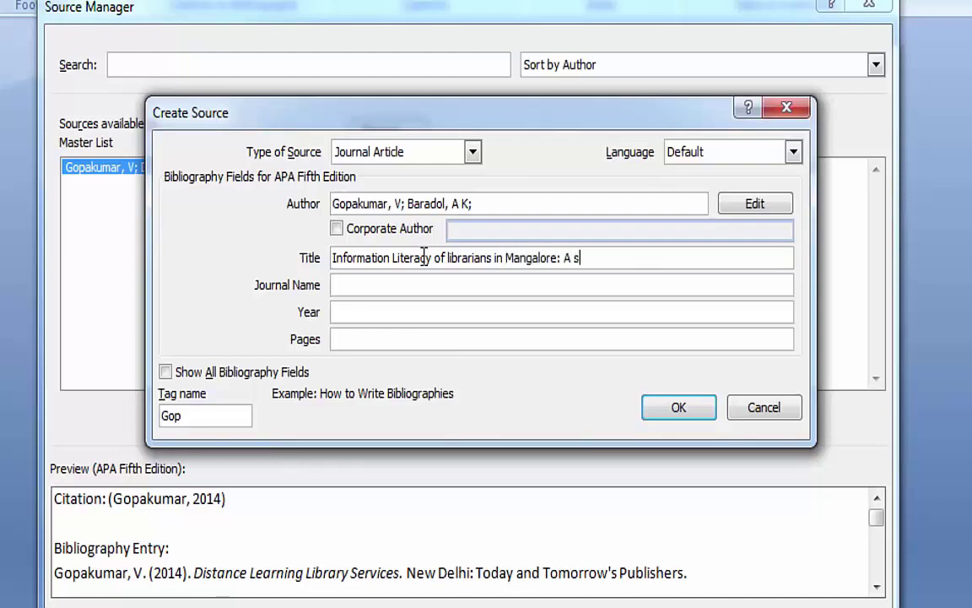
type("urvey")
left_click(364, 284)
type("Indian Journal of Academic Librarianship")
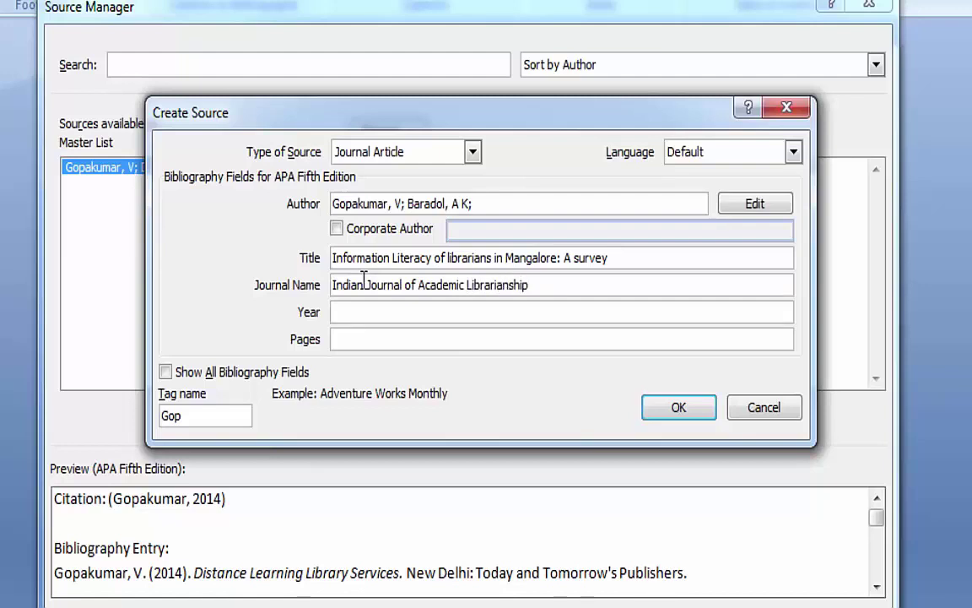
- Set the journal article's year to 2012 and its pages to 213-219
left_click(355, 312)
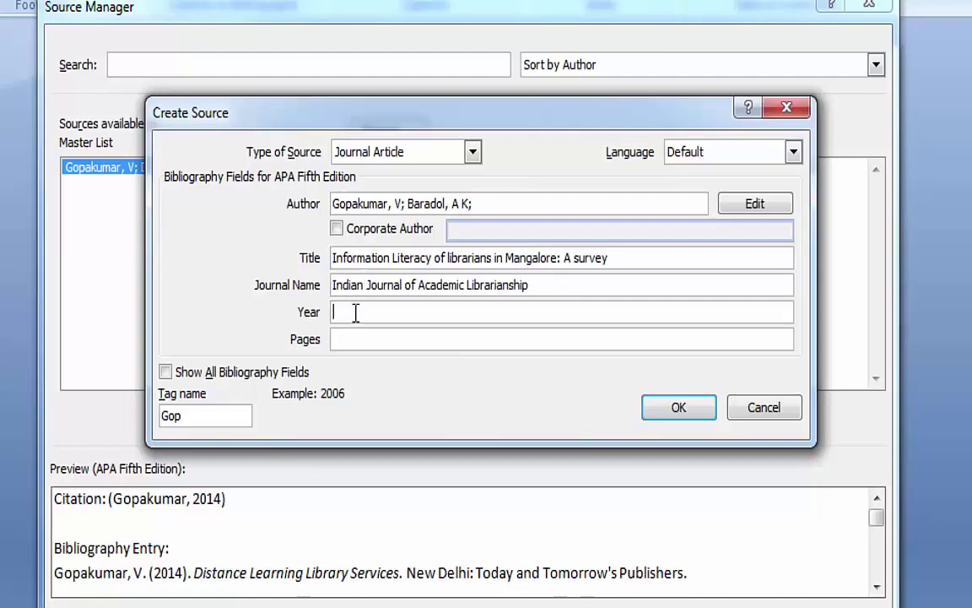
type("2012")
left_click(352, 339)
type("213-219")
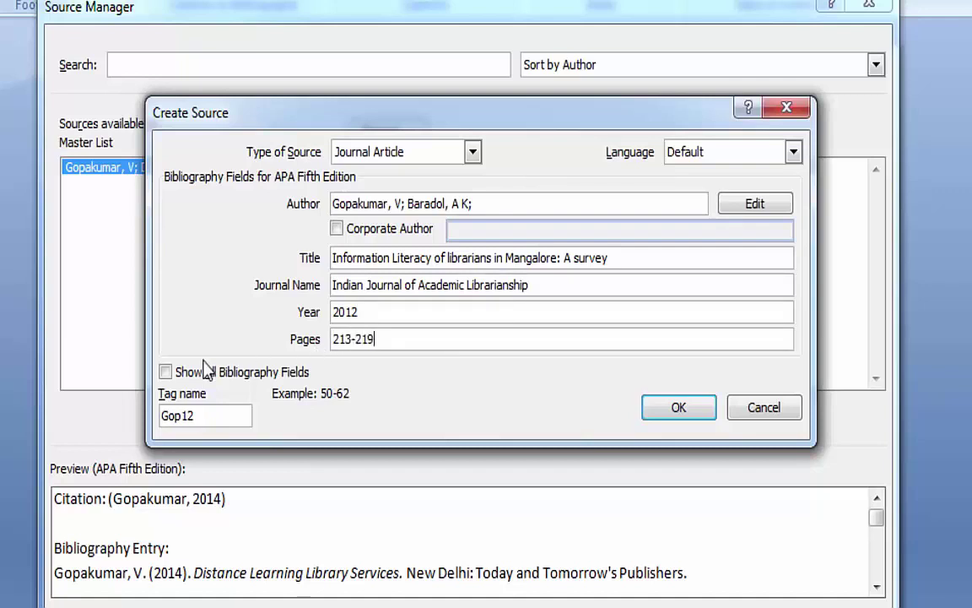
- Show all bibliography fields, set the volume to 23 and the issue to 4, and save the journal article source
left_click(166, 372)
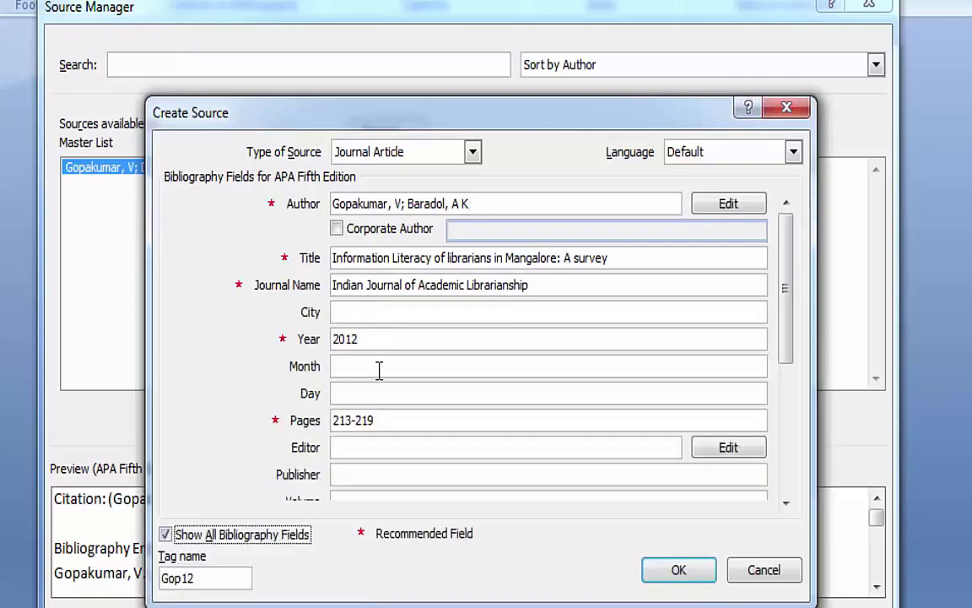
left_click_drag(786, 349, 785, 449)
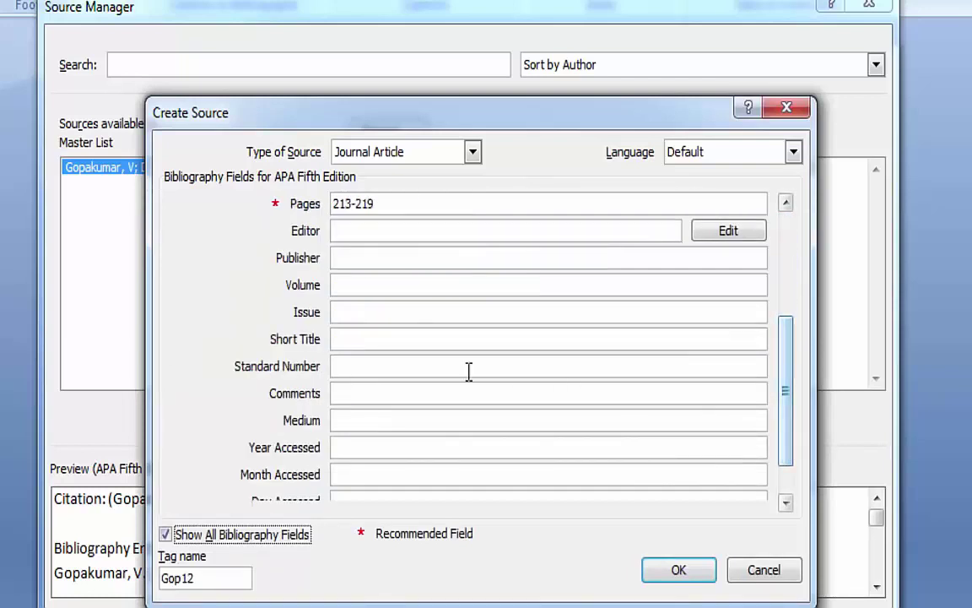
left_click(372, 286)
type("23")
left_click(367, 316)
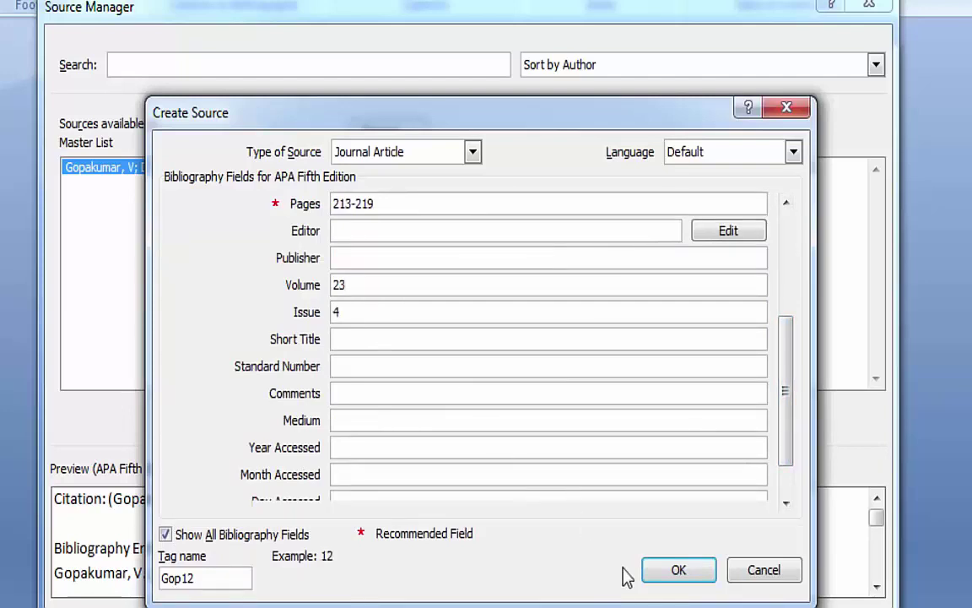
left_click(661, 572)
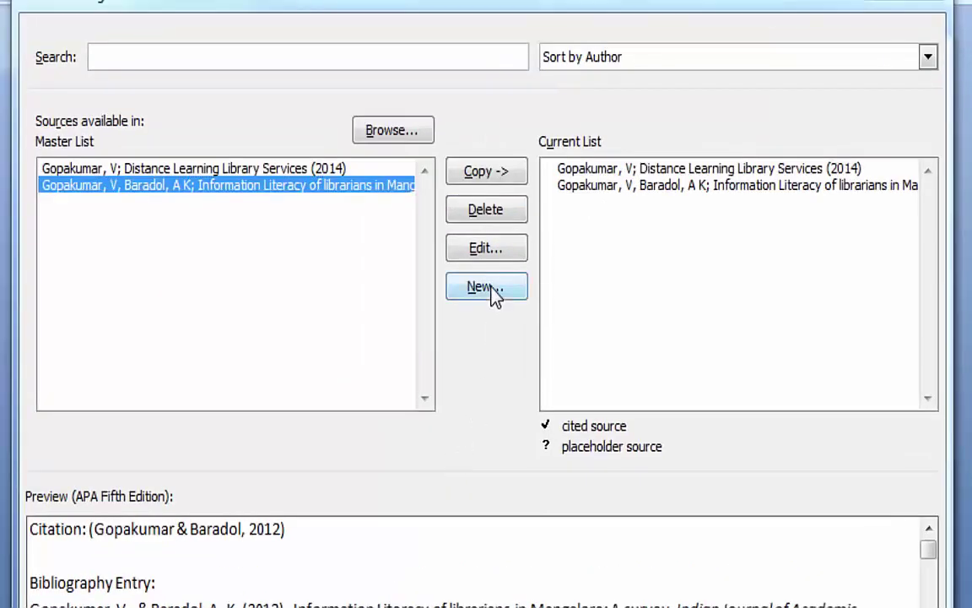
- Start another new source with the source type set to Conference Proceedings
left_click(494, 290)
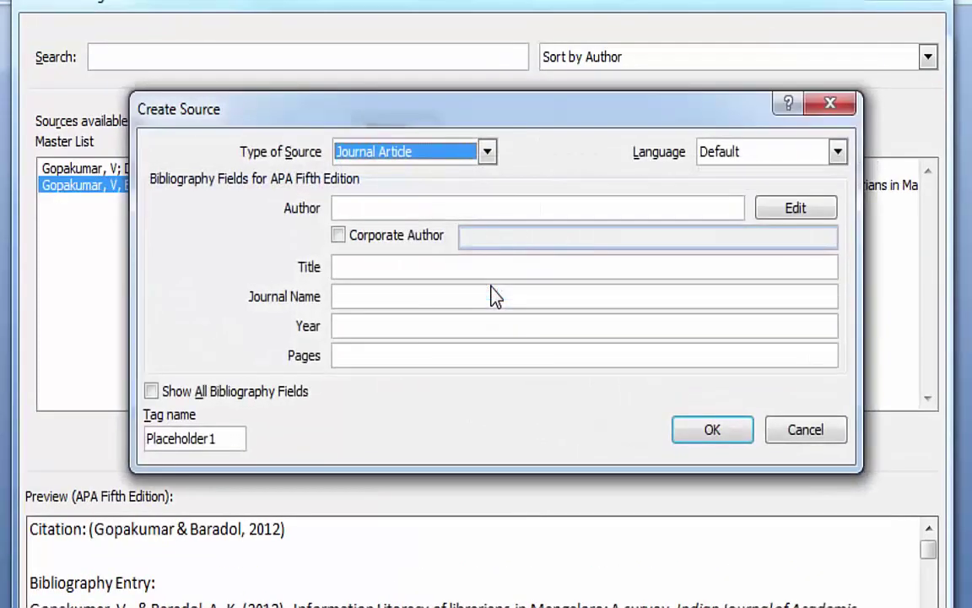
left_click(489, 152)
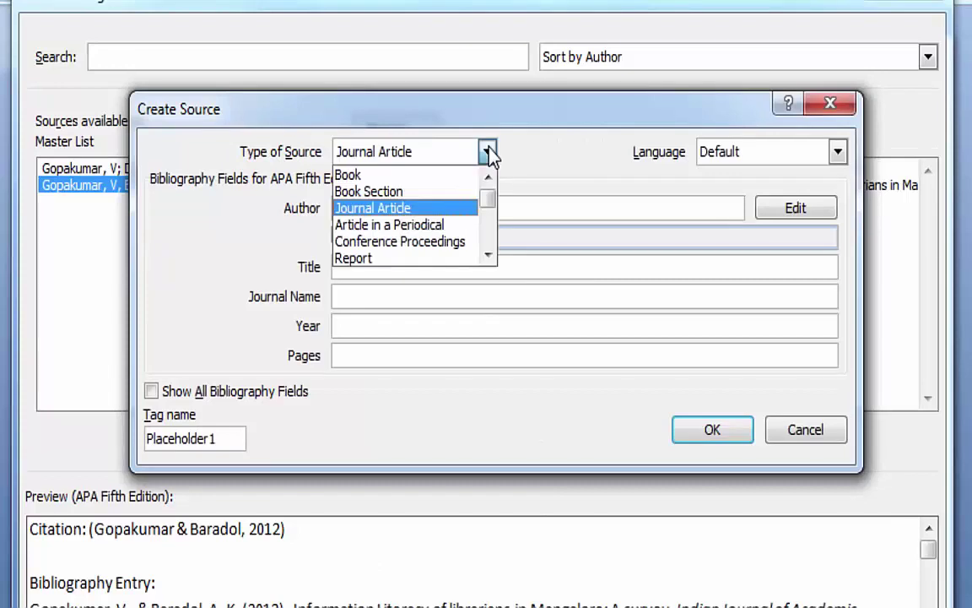
left_click(454, 242)
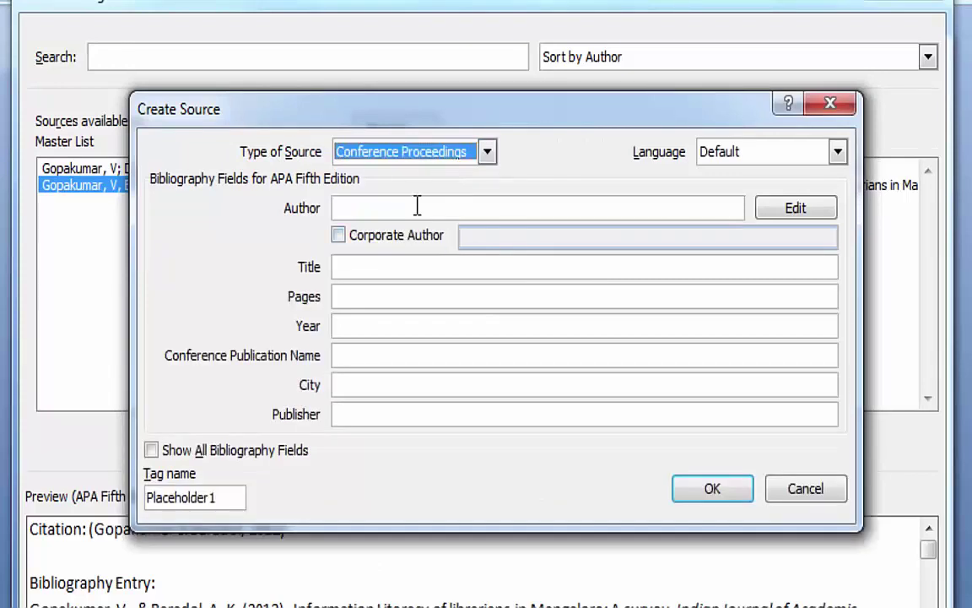
- Add the conference paper's first author, with last name and first initial, to the source's name list
left_click(765, 211)
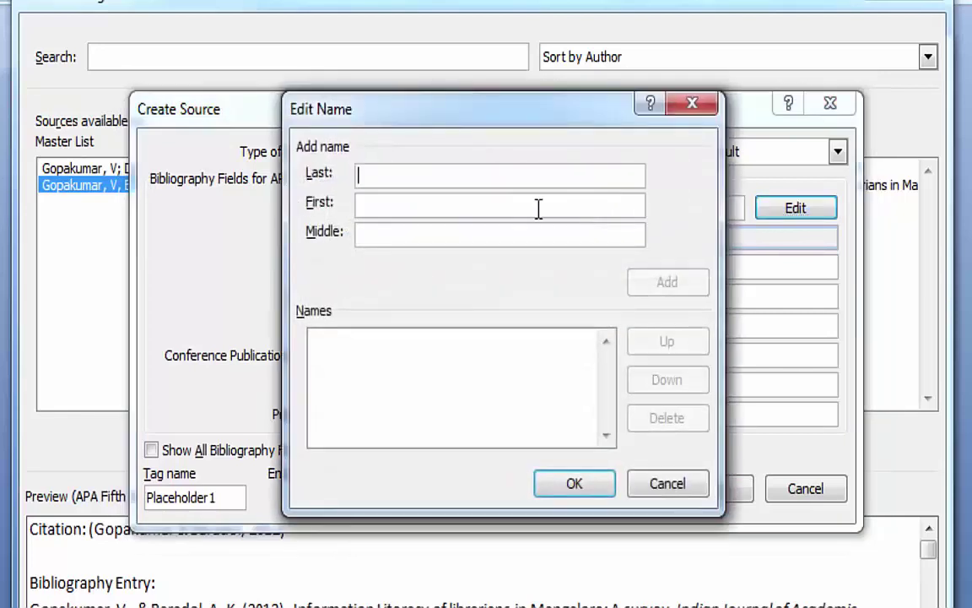
type("Gop")
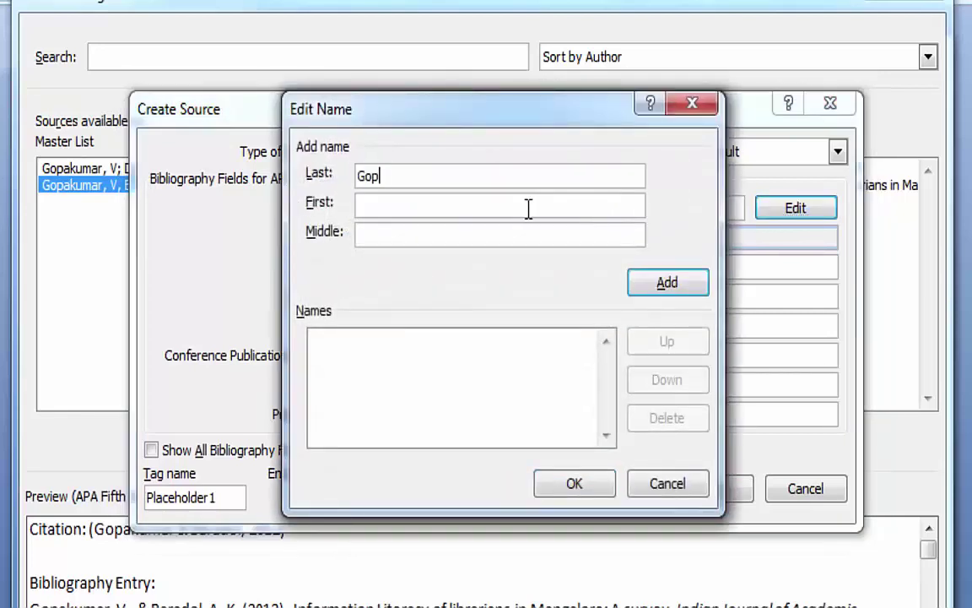
type("akumar")
left_click(529, 209)
type("V")
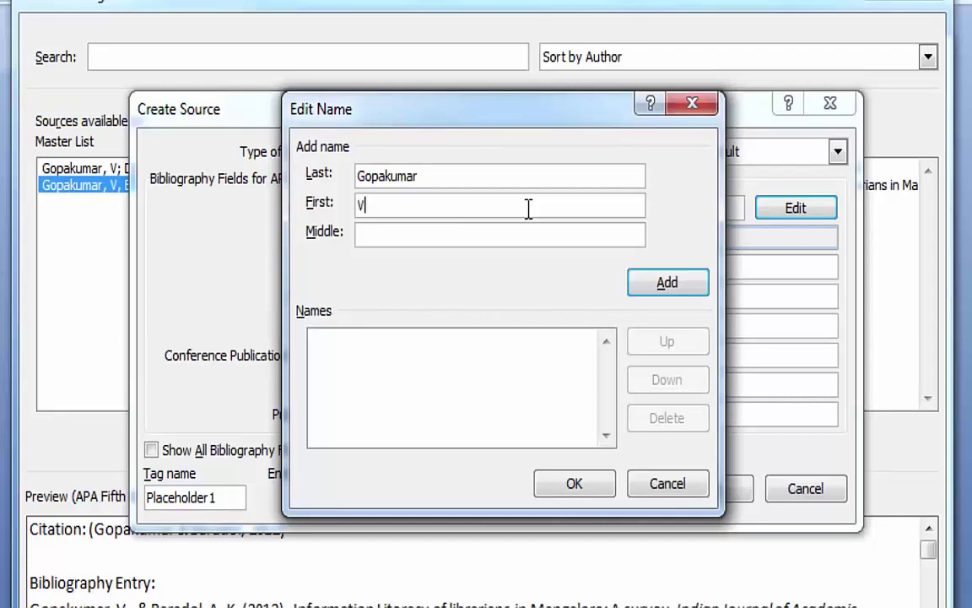
left_click(697, 284)
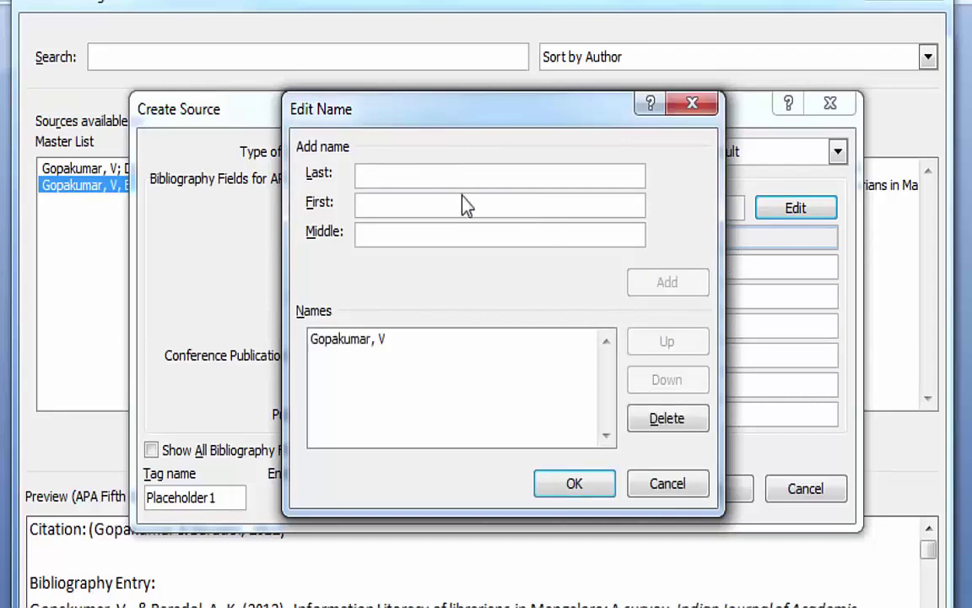
- Add the conference paper's second author to the name list, with last name and first and middle initials
type("Baradol")
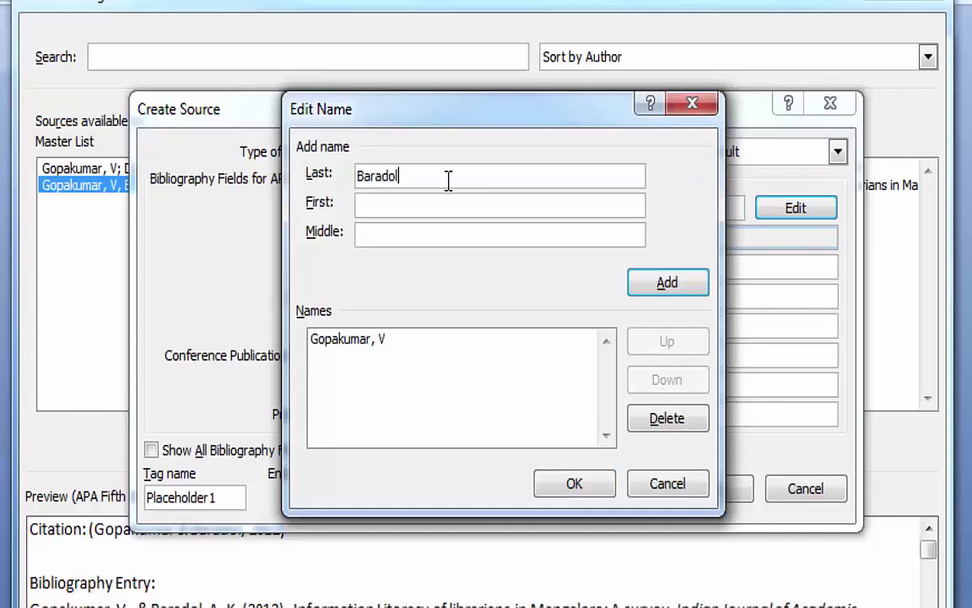
key("Tab")
type("A")
key("Tab")
type("K")
left_click(666, 287)
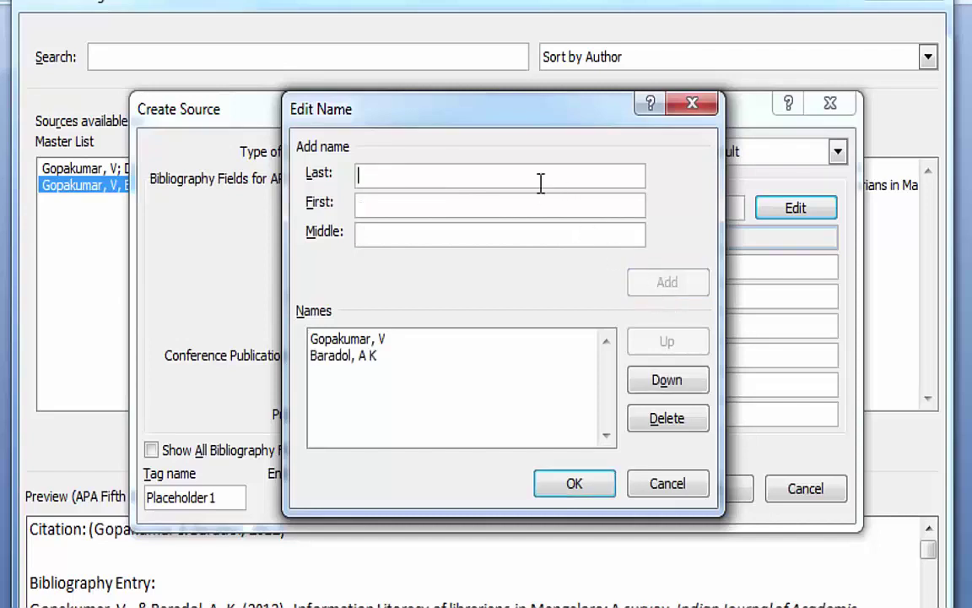
- Add the third author's last name and first initial, and confirm the conference paper's author list
left_click(541, 183)
type("Anuradha")
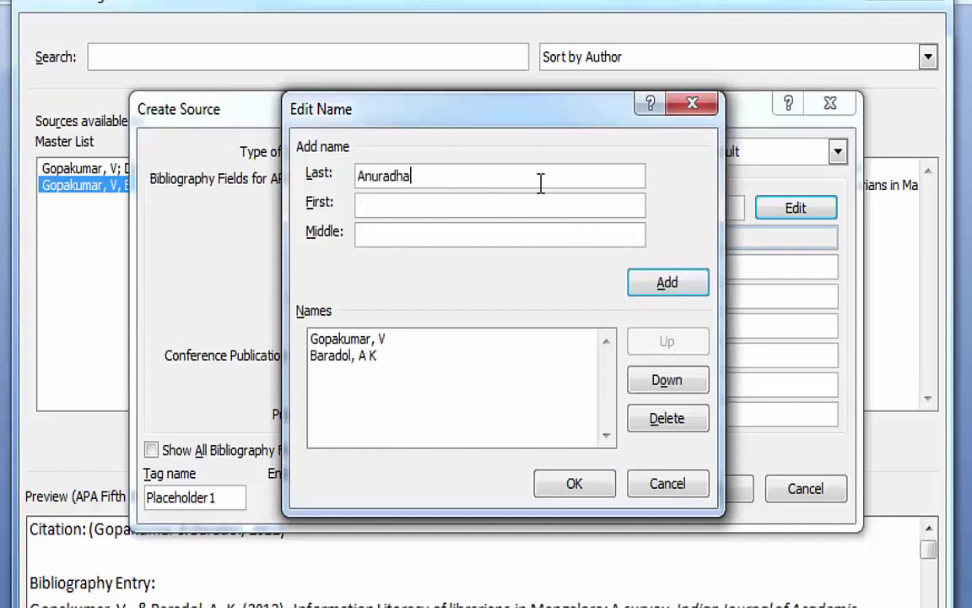
key("Tab")
type("V")
left_click(650, 284)
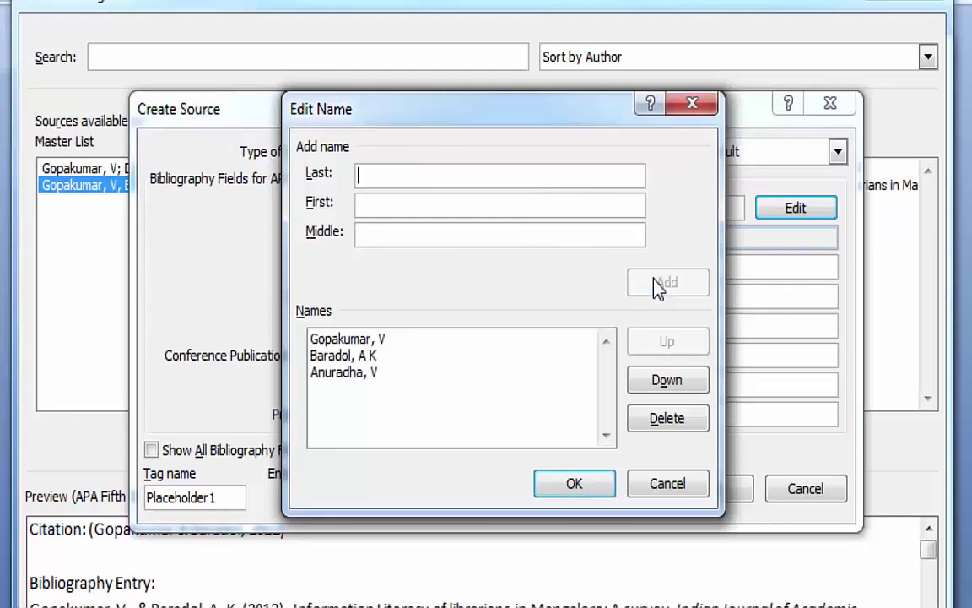
left_click(574, 481)
- Enter the conference paper title "Awareness of Open Access Journals among the faculty of Goa University: An evaluation"
left_click(421, 268)
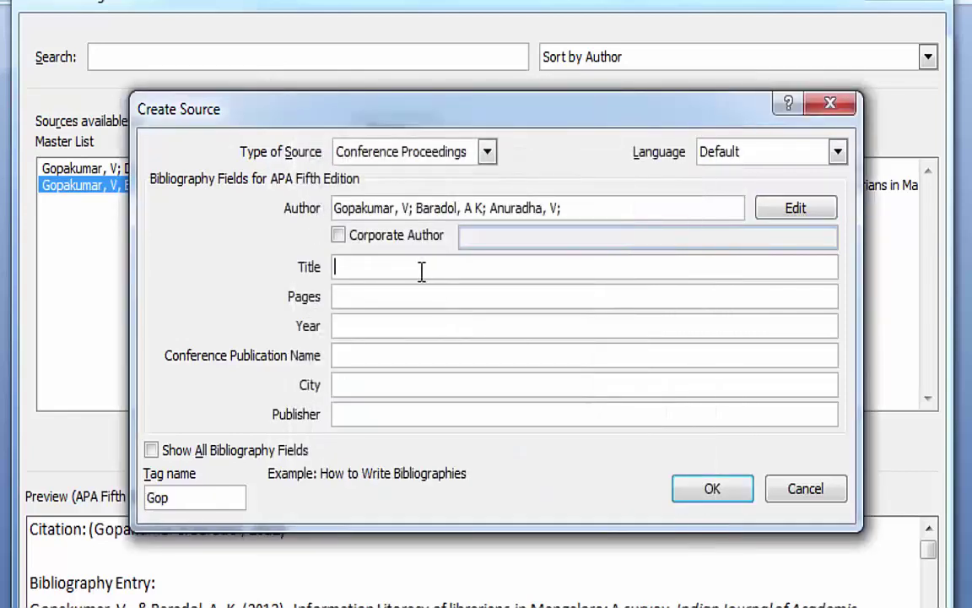
type("Awareness ")
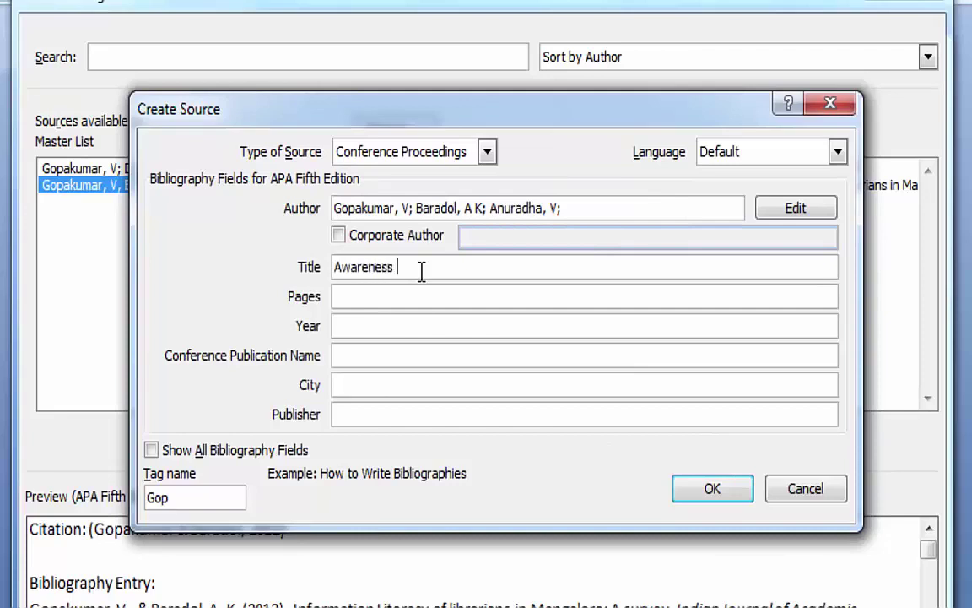
type("of Open Access Journals among the faculty of ")
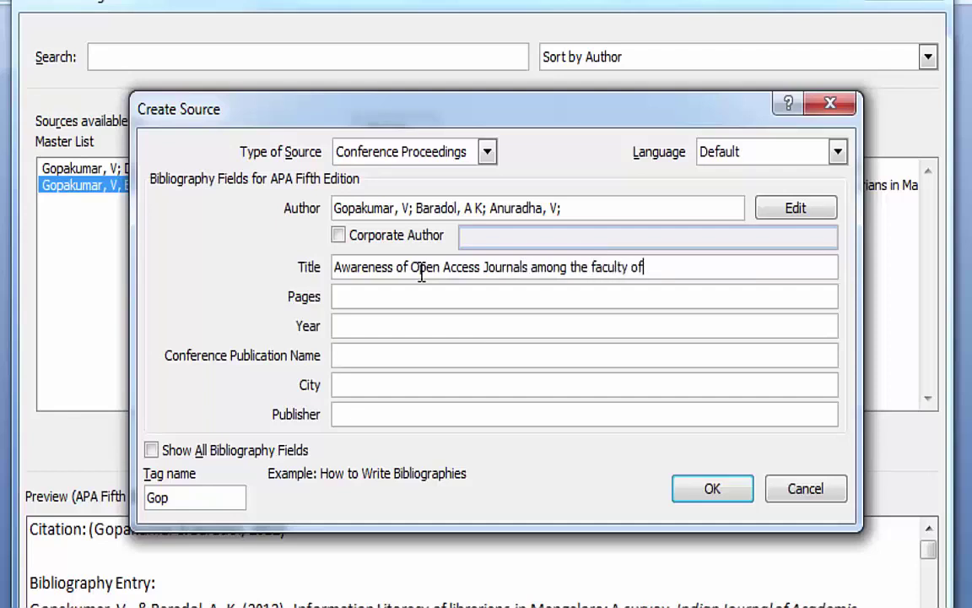
type("Goa University")
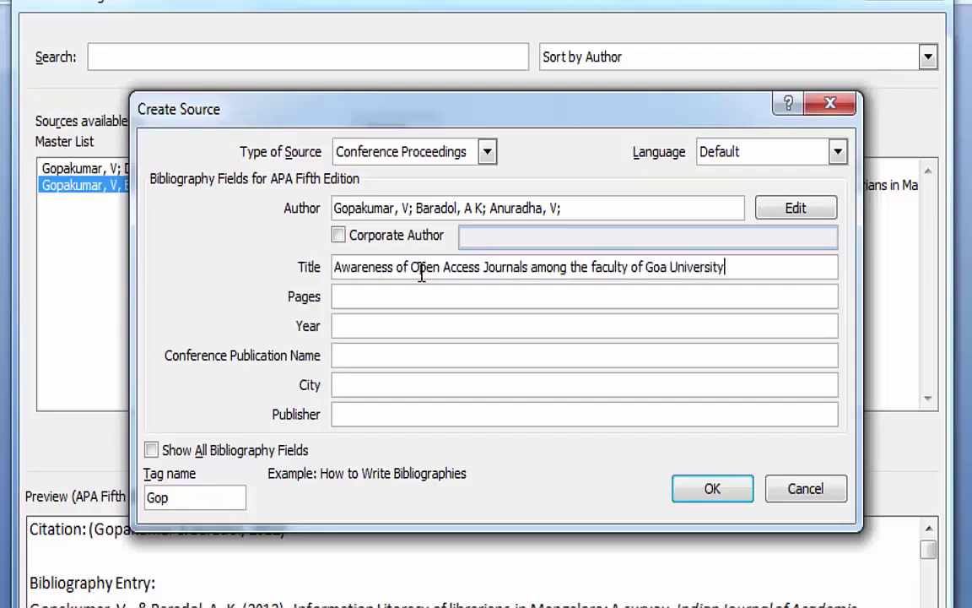
type(": An evaluation")
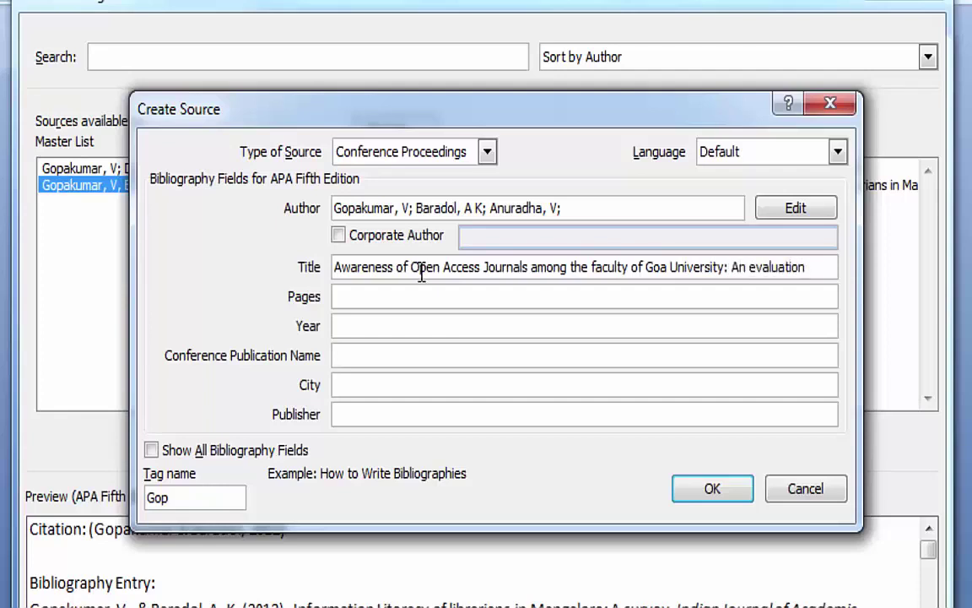
- Set the conference paper's pages to 356-362, year to 2011 and conference publication name to "8th INternational CALIBER"
left_click(337, 297)
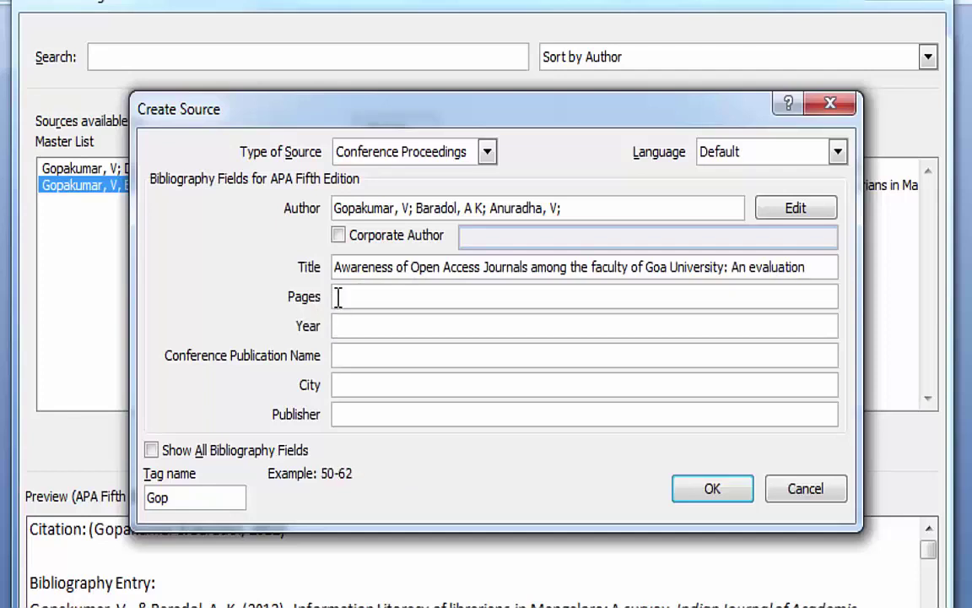
type("356-362")
left_click(355, 326)
type("2011")
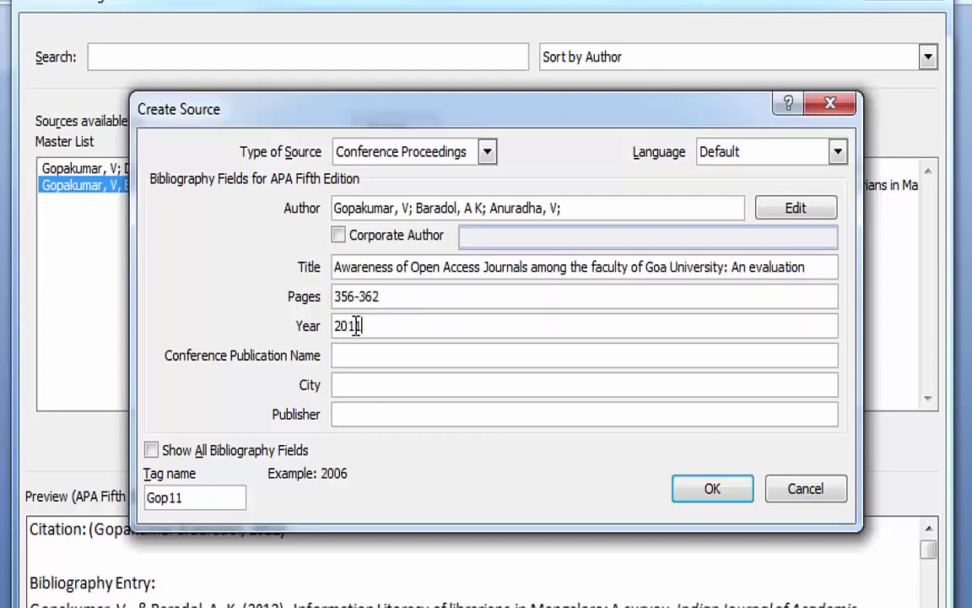
left_click(357, 349)
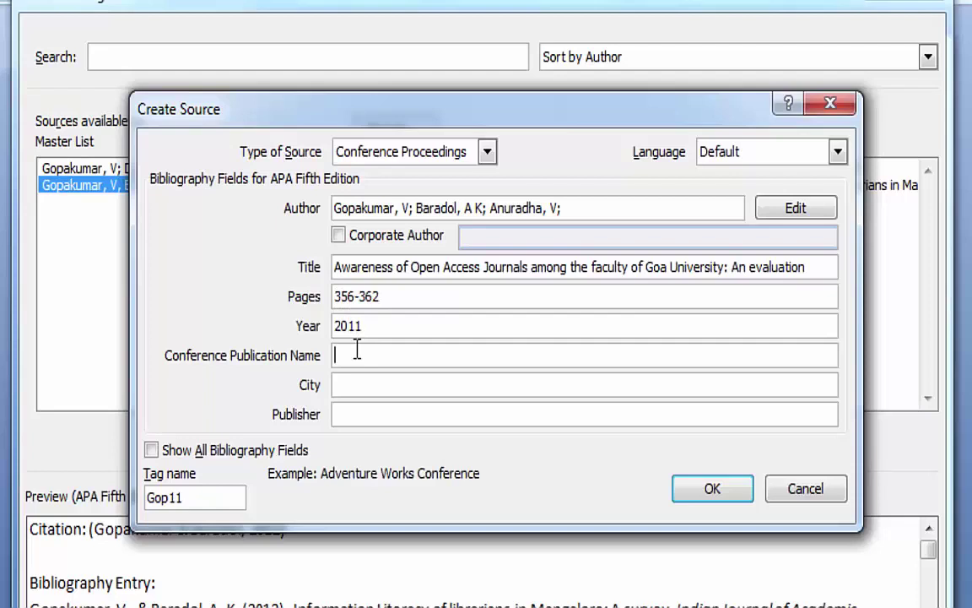
type("8th INternational")
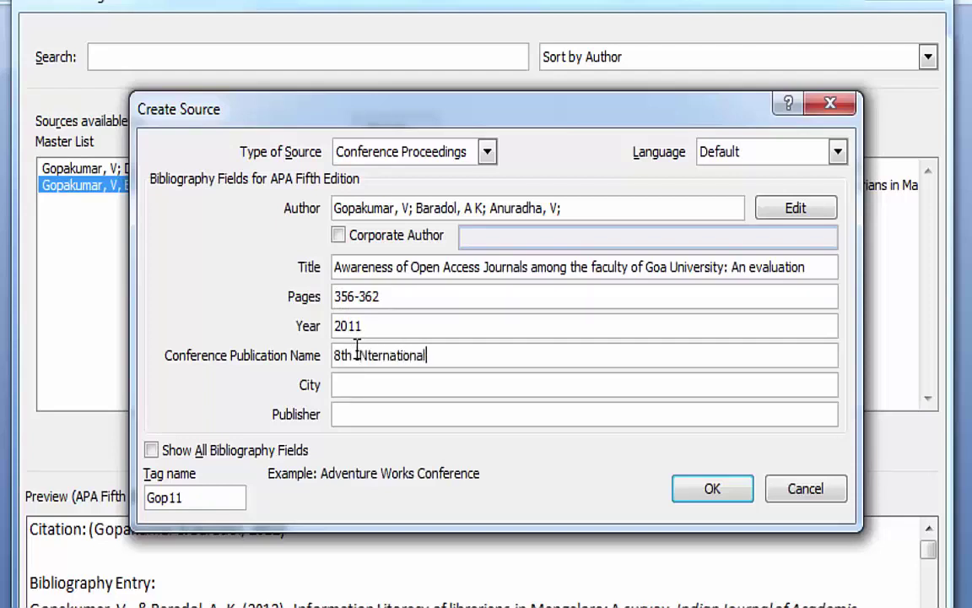
type(" CALIBER")
- Set the city to Panaji and the publisher to INFLIBNET, save the conference source, and close the source manager
left_click(381, 384)
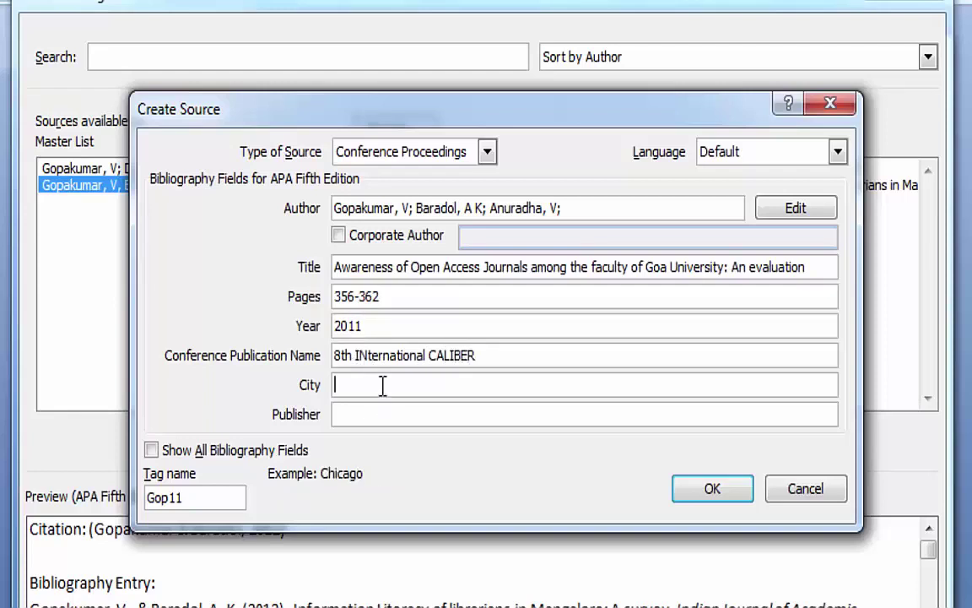
type("Panaji")
left_click(388, 412)
type("INFLIBNET")
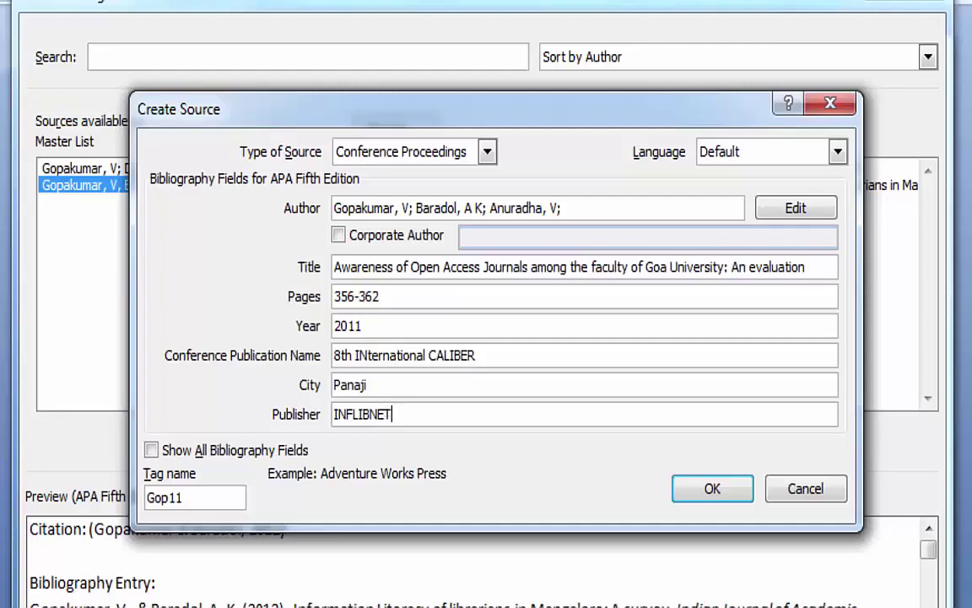
left_click(696, 490)
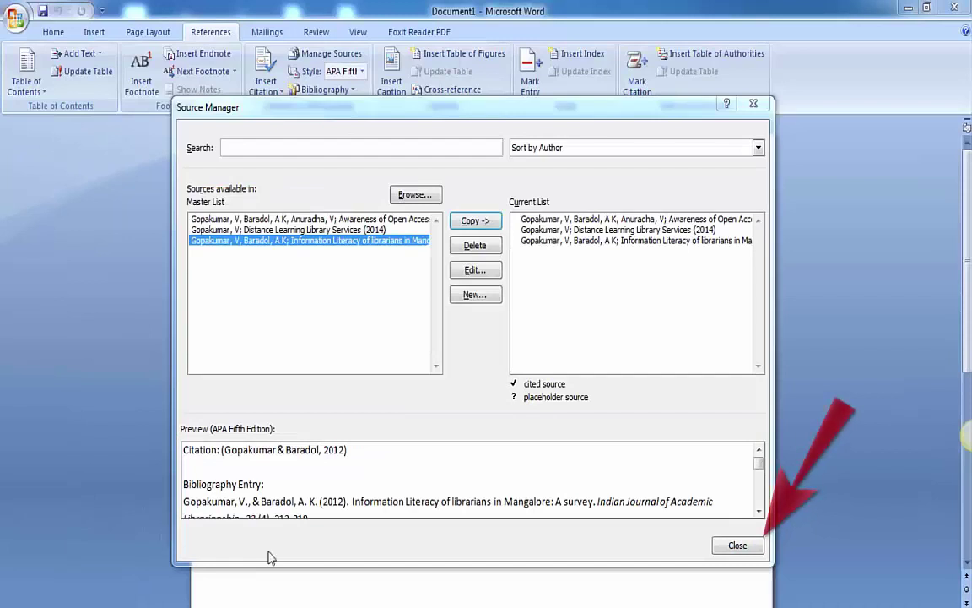
left_click(738, 547)
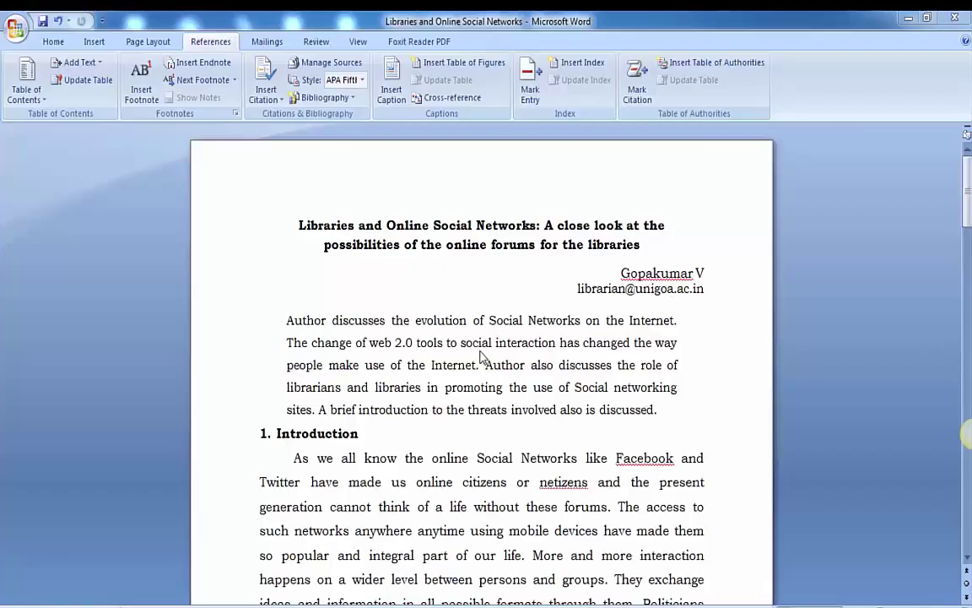
- Review the introduction's quoted passages and definition paragraphs on both pages to identify where citations are needed
scroll(481, 354, "down", 5)
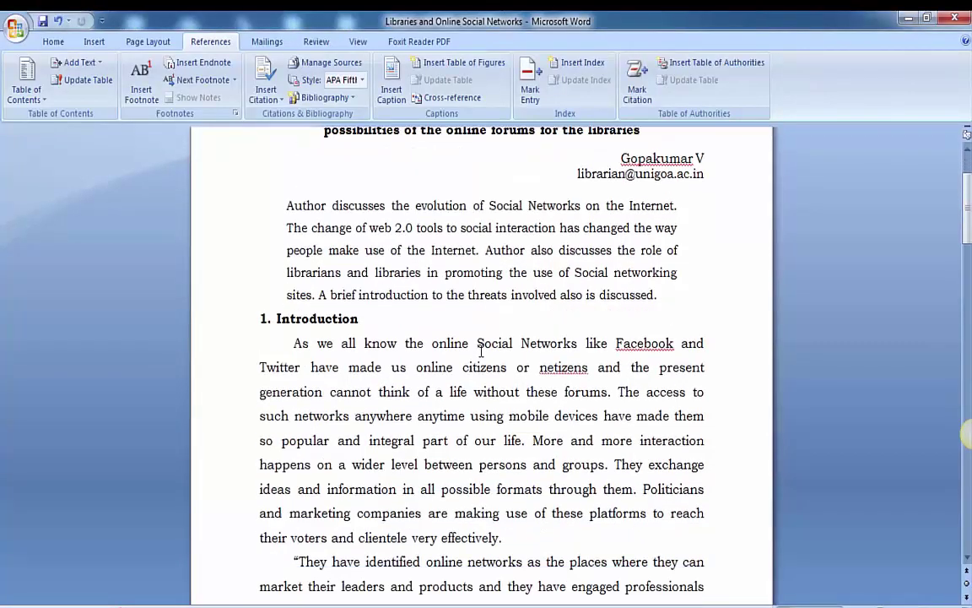
scroll(482, 352, "down", 3)
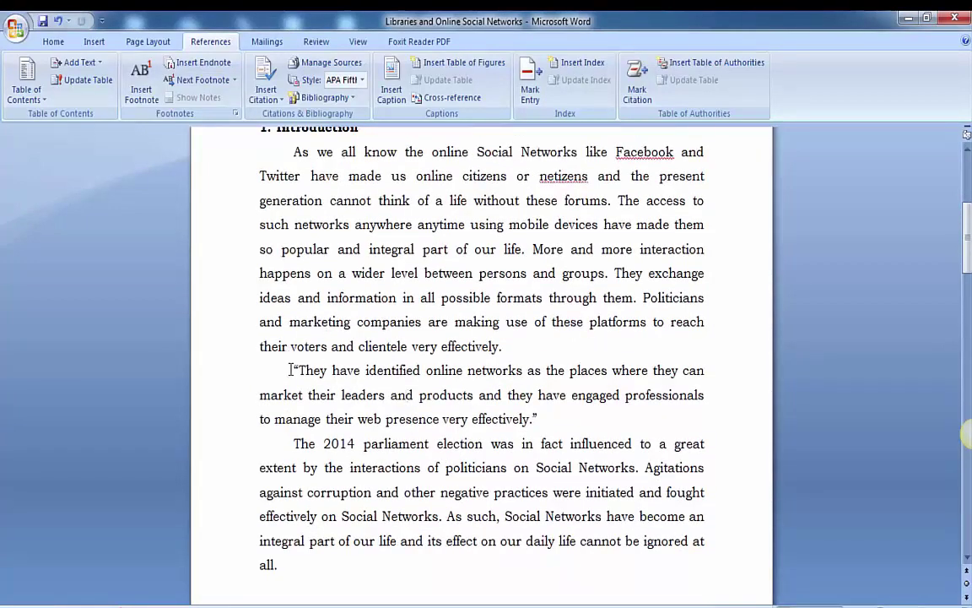
left_click_drag(290, 370, 539, 420)
scroll(501, 477, "down", 2)
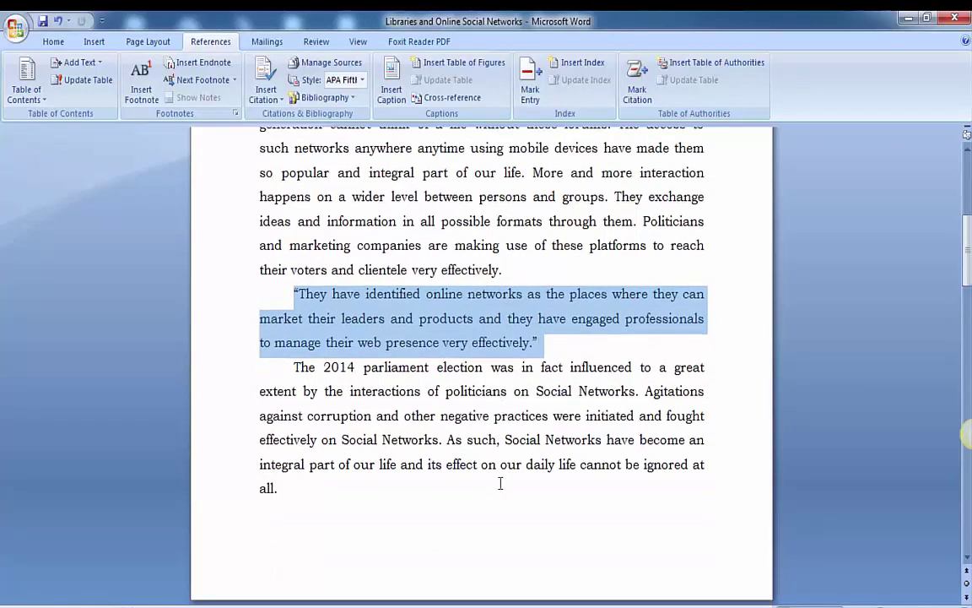
scroll(500, 483, "down", 4)
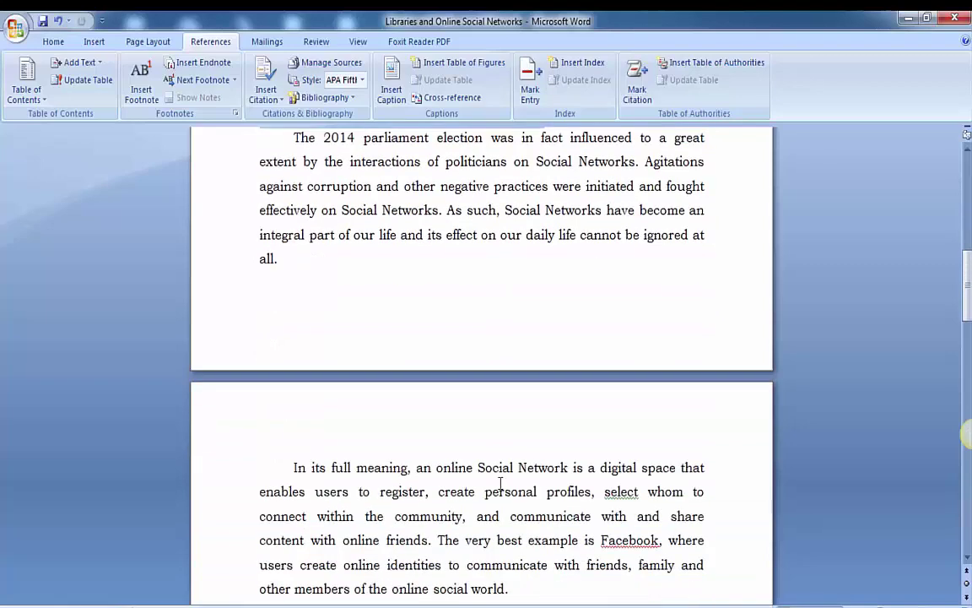
scroll(501, 484, "down", 1)
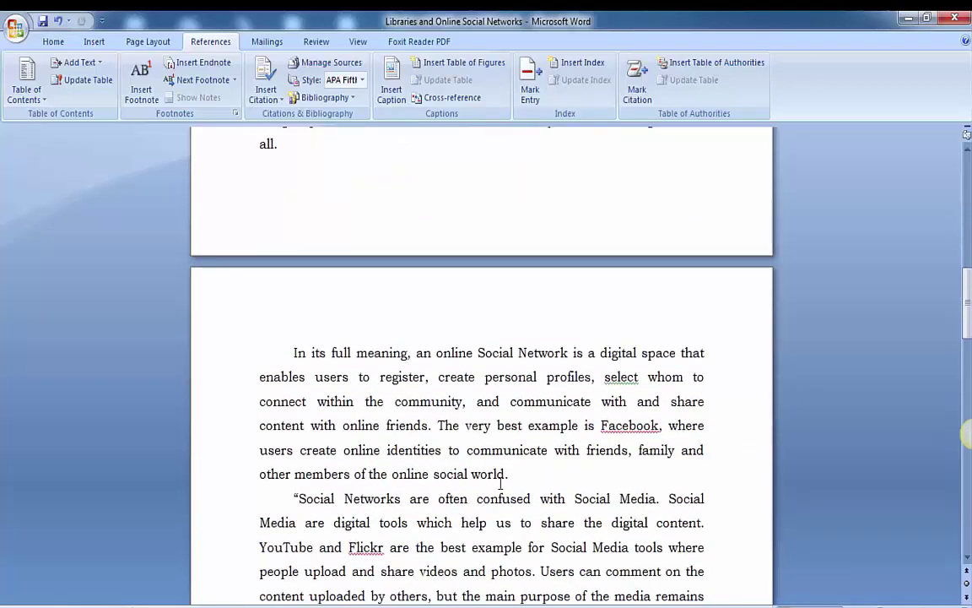
scroll(501, 483, "up", 2)
scroll(500, 483, "down", 2)
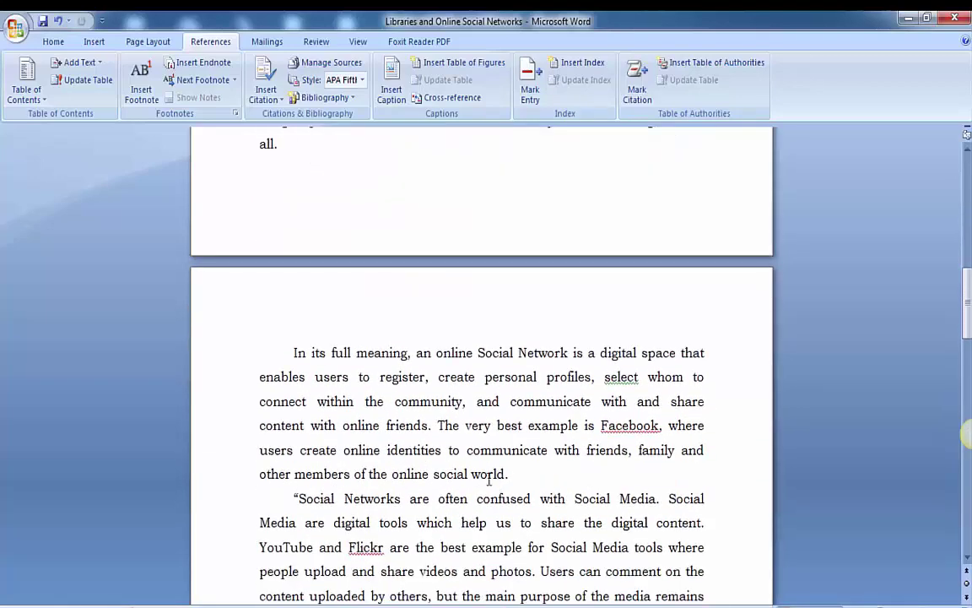
left_click_drag(294, 351, 512, 468)
scroll(507, 507, "down", 3)
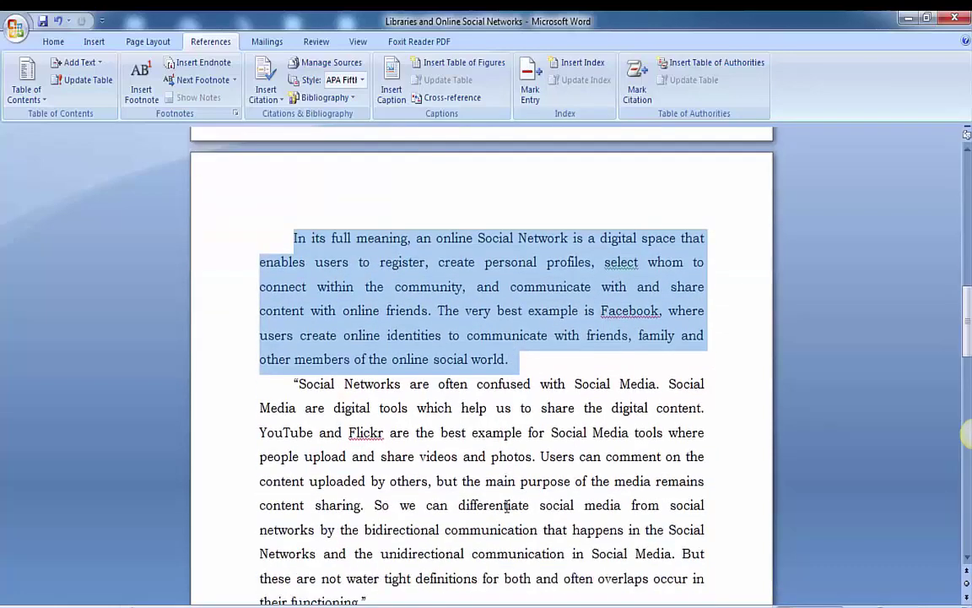
scroll(506, 506, "down", 6)
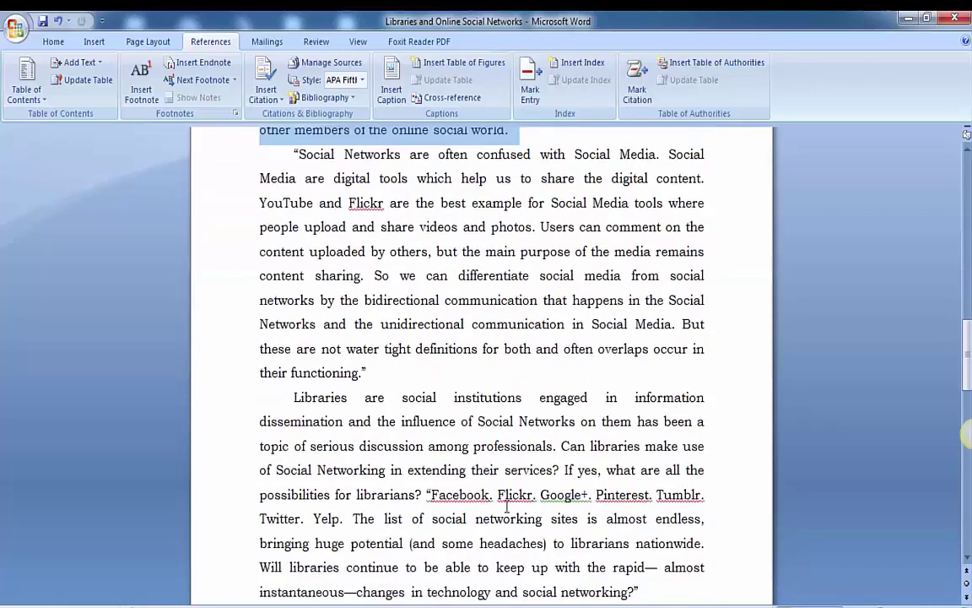
left_click(405, 250)
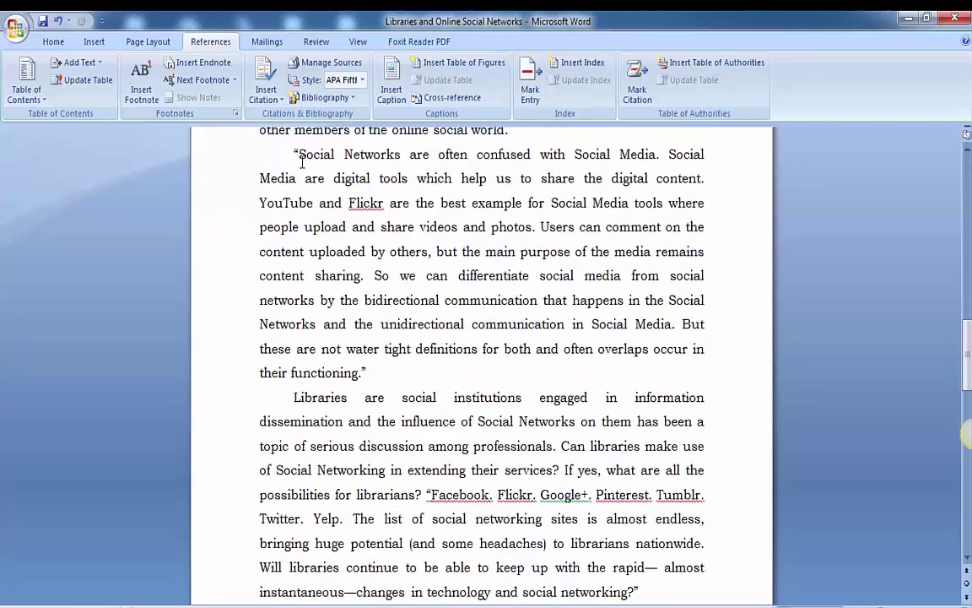
left_click_drag(291, 153, 373, 369)
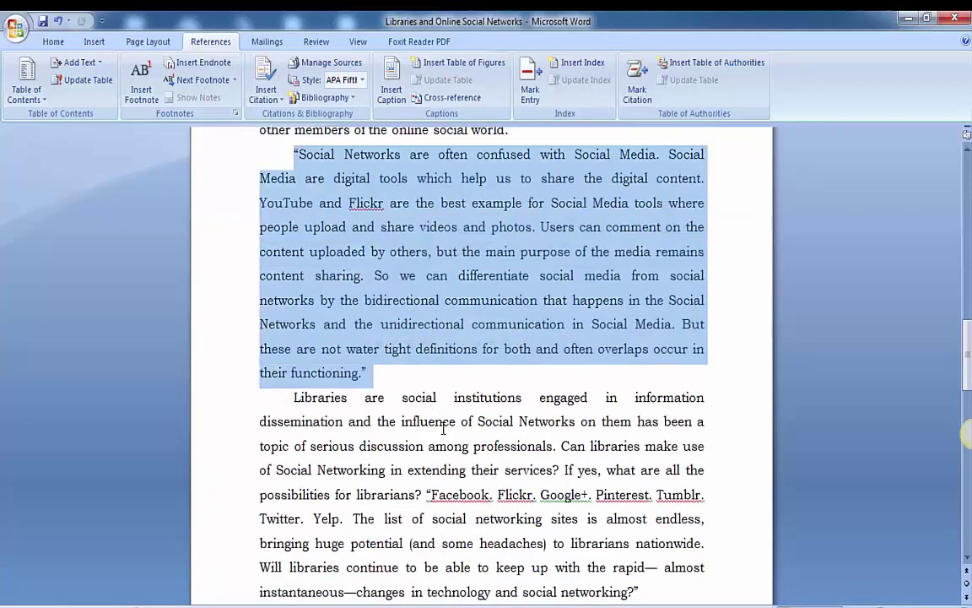
scroll(442, 428, "down", 3)
scroll(442, 428, "down", 5)
scroll(443, 428, "up", 9)
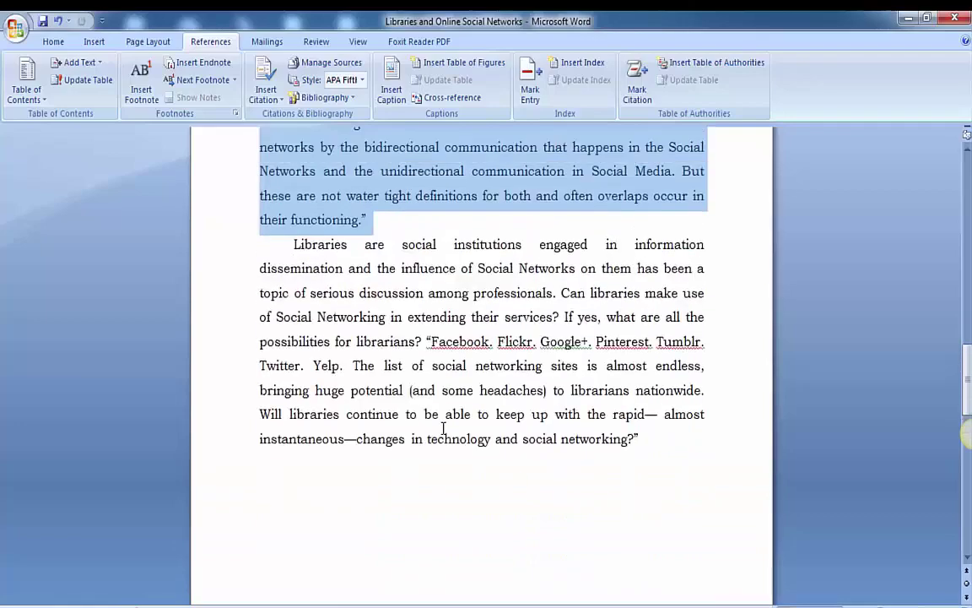
scroll(442, 428, "up", 20)
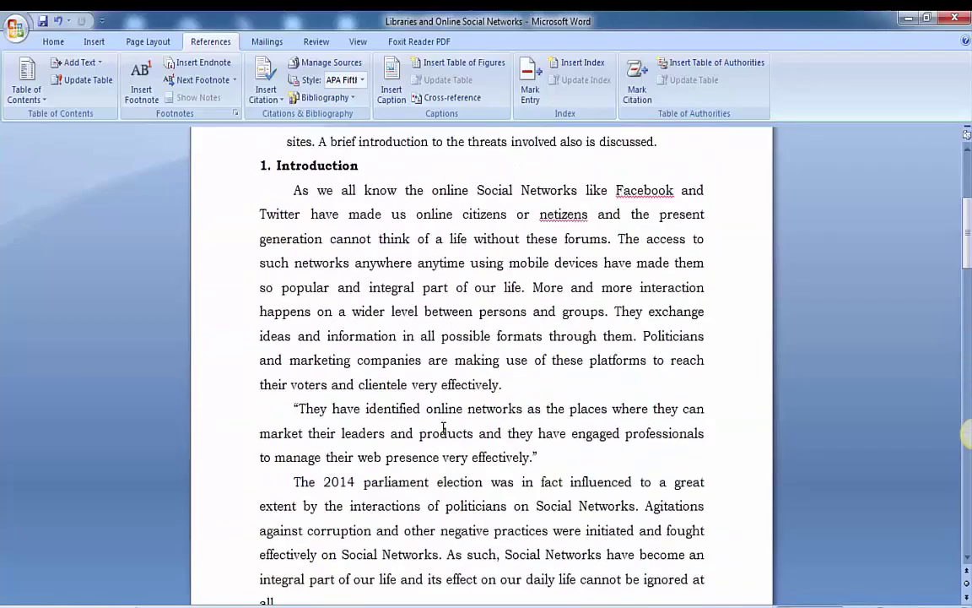
scroll(439, 429, "up", 2)
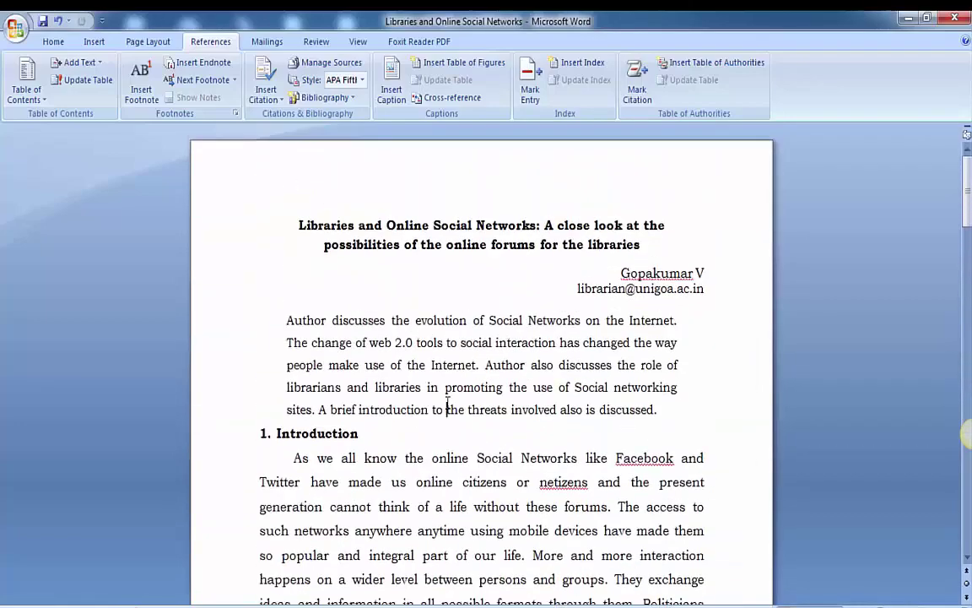
left_click(447, 404)
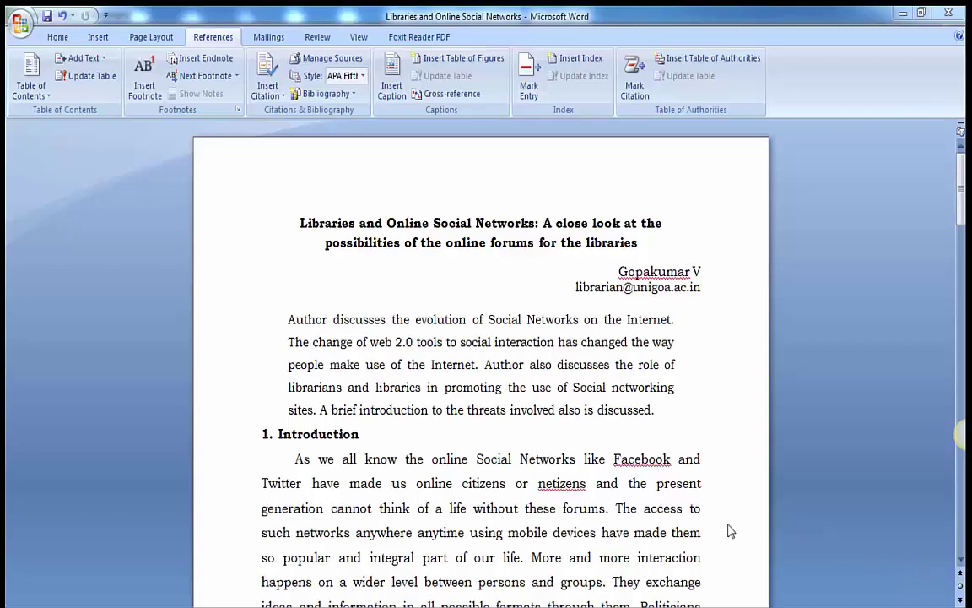
- Insert a citation to "Distance Learning Library Services" (2014) at the end of the "They have identified online networks" paragraph
scroll(590, 524, "down", 2)
scroll(590, 523, "down", 3)
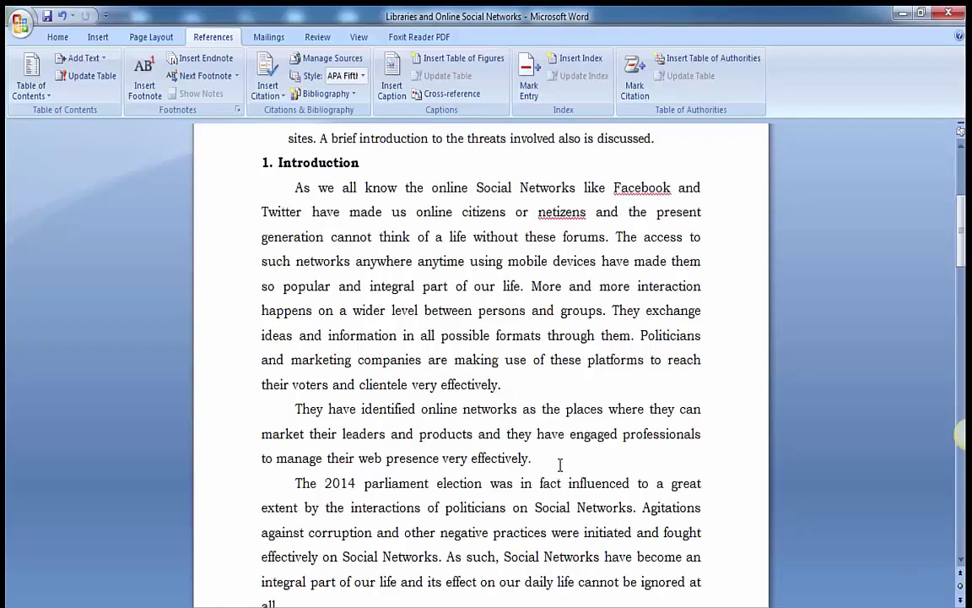
left_click(560, 465)
left_click(266, 88)
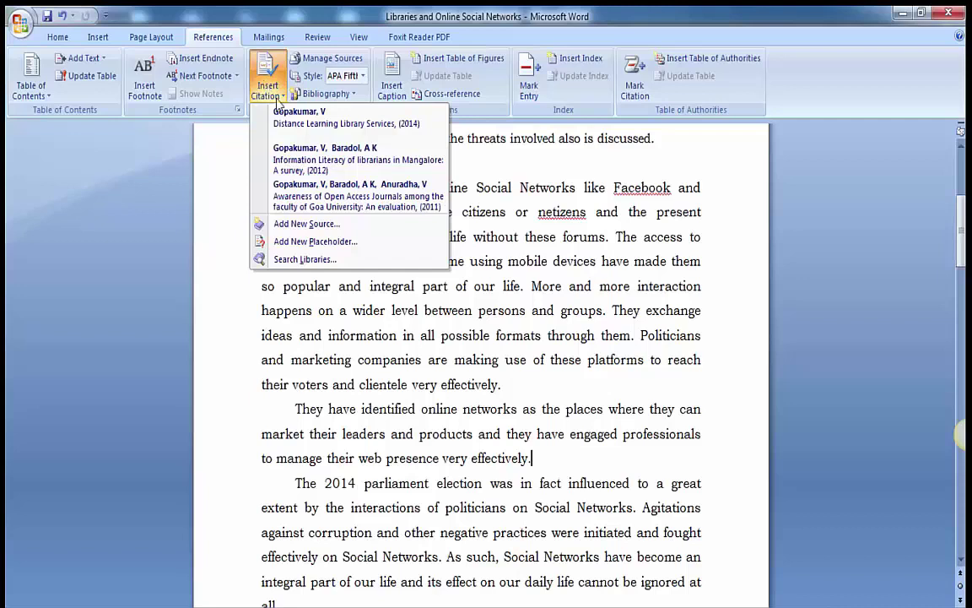
left_click(296, 118)
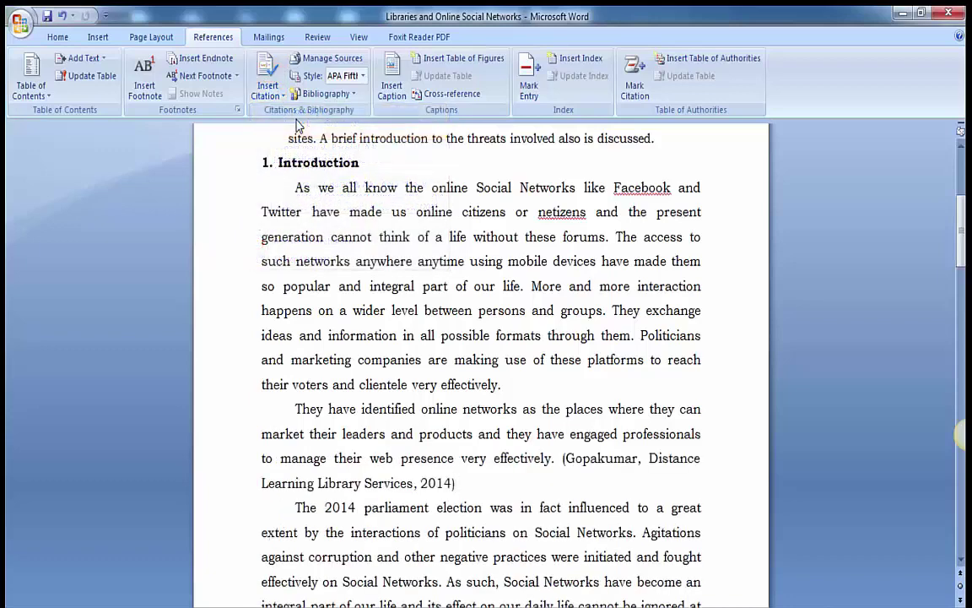
- Edit the 2014 book citation to suppress its title, keeping the author and year
left_click(589, 460)
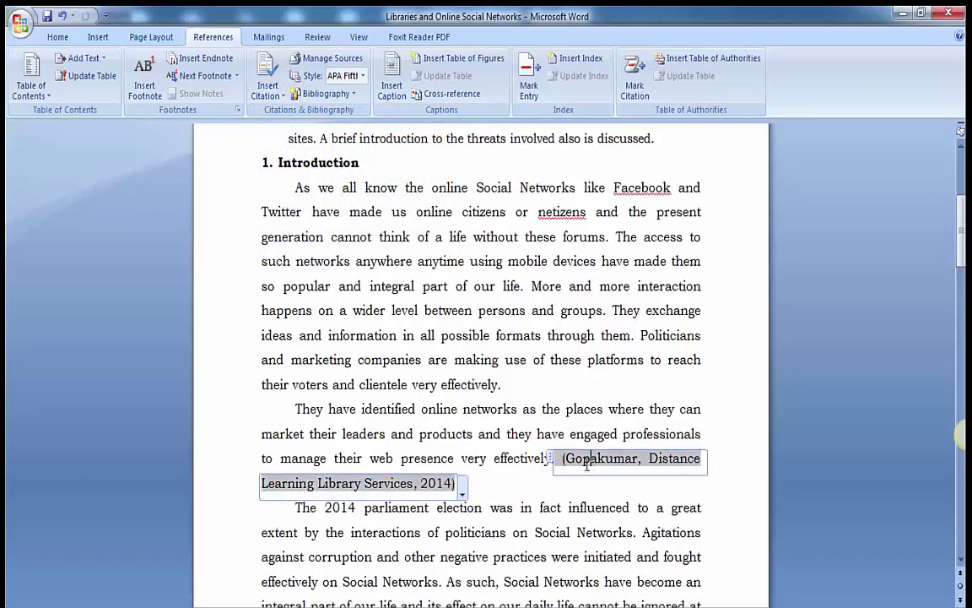
left_click(462, 493)
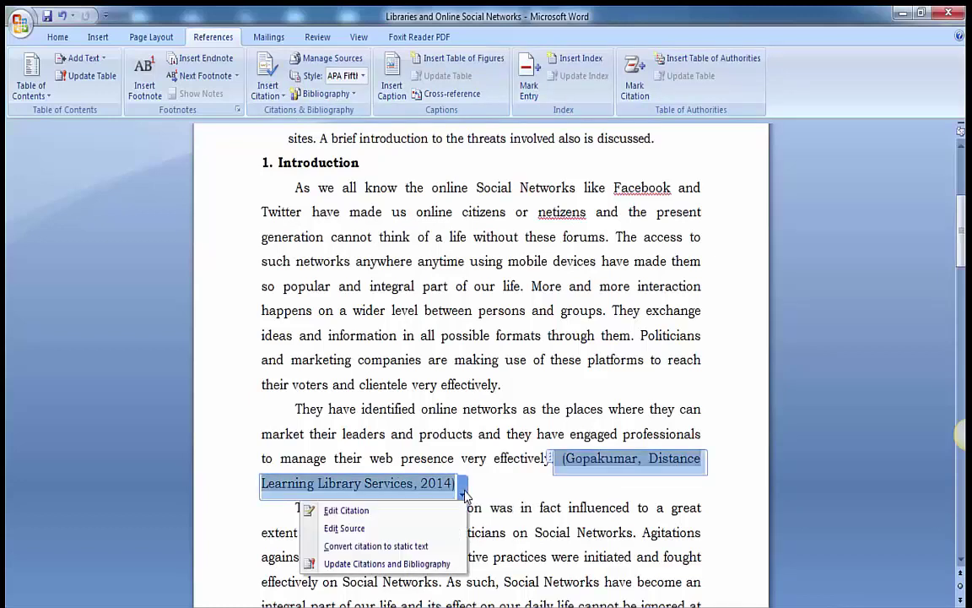
left_click(417, 511)
left_click(520, 328)
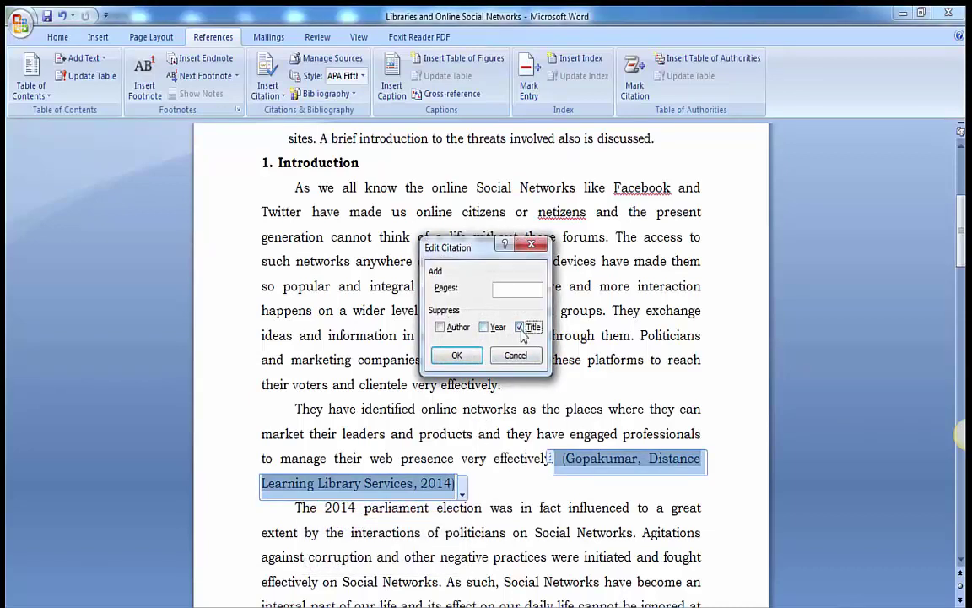
left_click(472, 358)
- Insert a citation to "Information Literacy of librarians in Mangalore: A survey" (2012) after the "In its full meaning" quotation
scroll(504, 522, "down", 3)
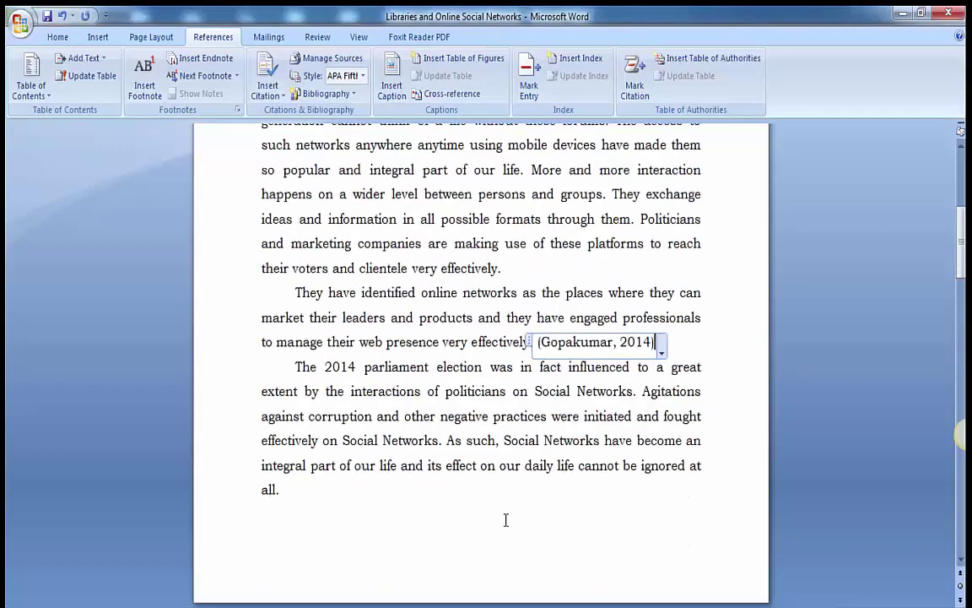
scroll(506, 520, "down", 4)
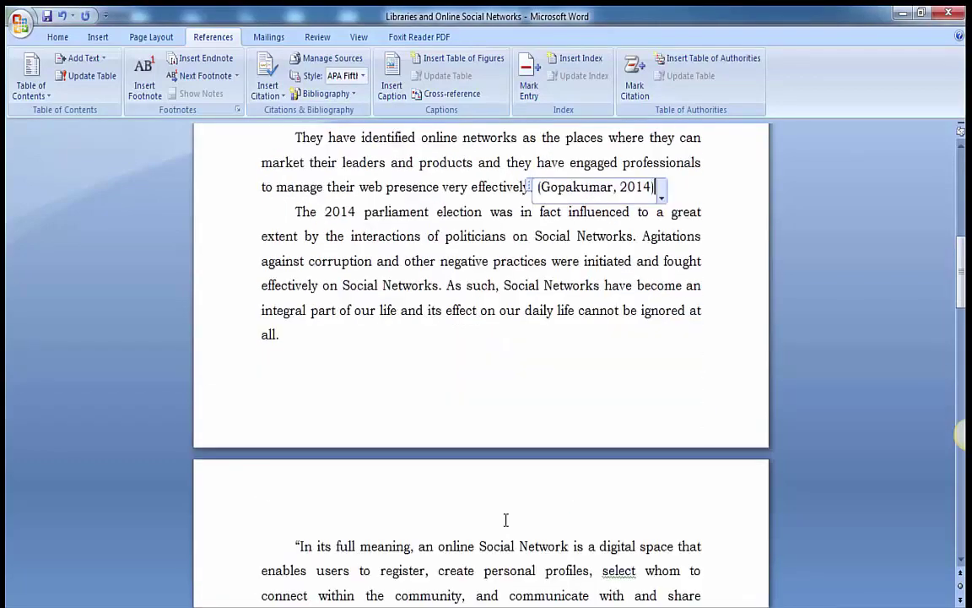
left_click(521, 512)
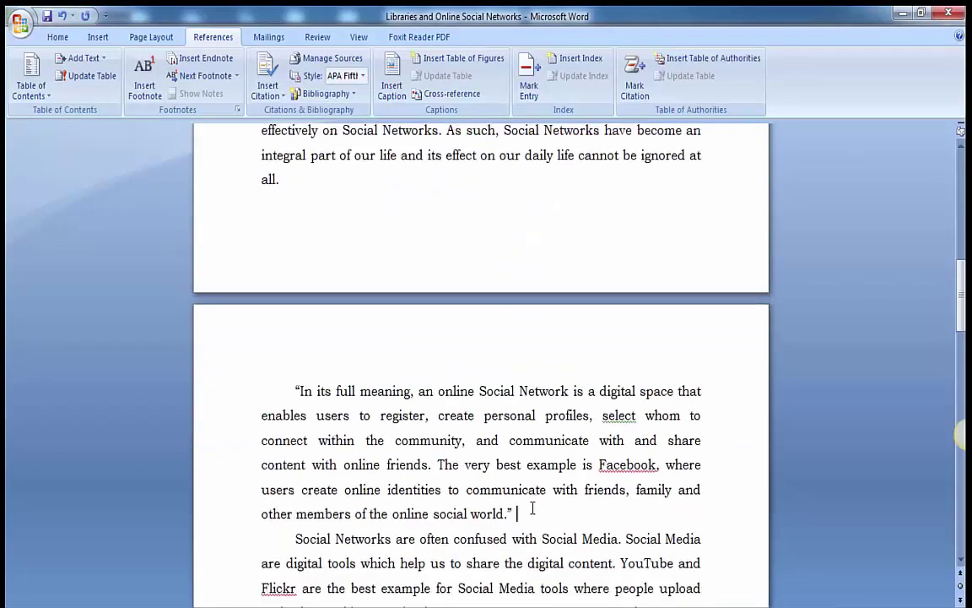
left_click(267, 88)
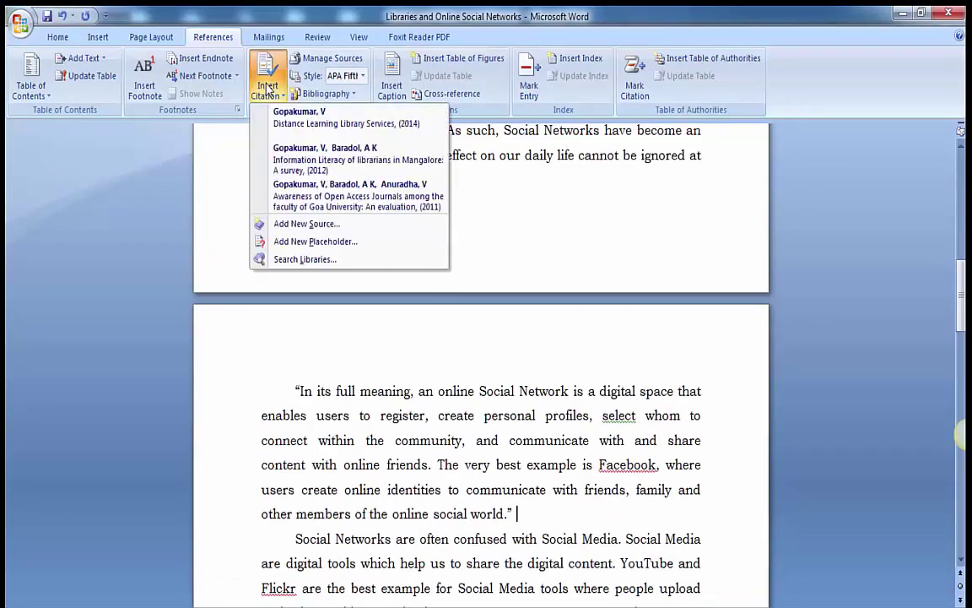
left_click(347, 159)
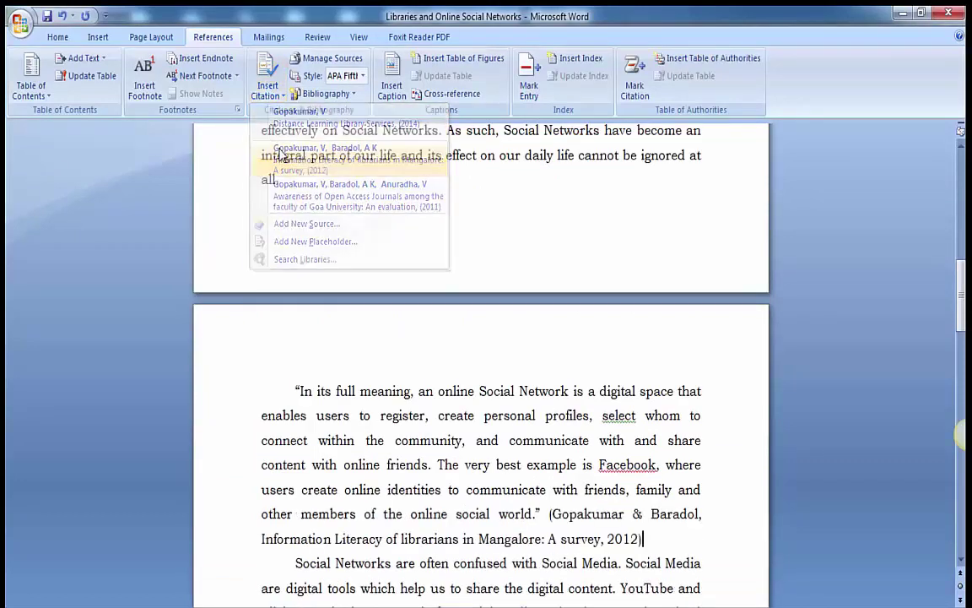
- Edit the 2012 journal article citation to suppress its title, keeping the authors and year
left_click(600, 517)
left_click(649, 549)
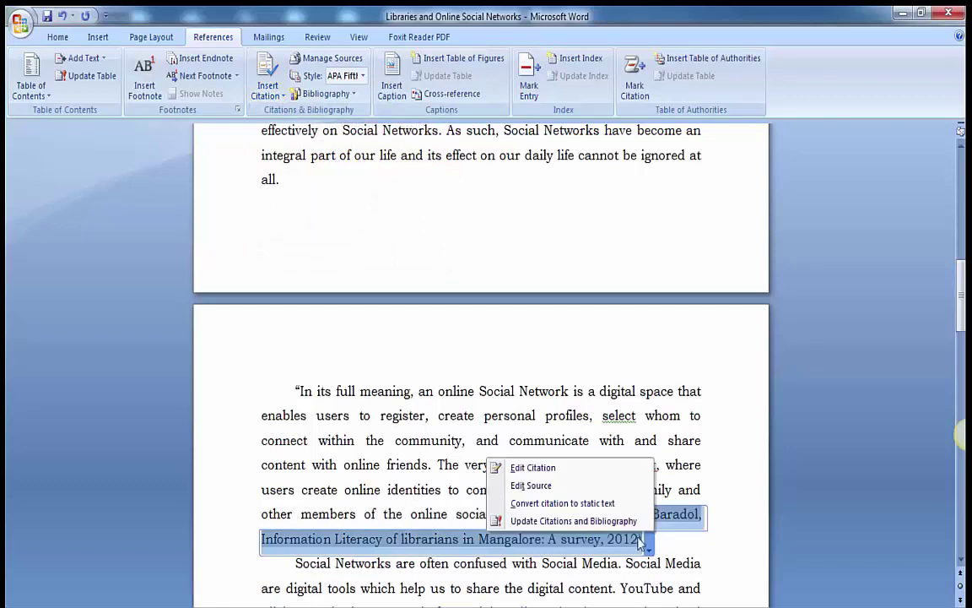
left_click(566, 474)
left_click(520, 327)
left_click(456, 355)
- Cite "Awareness of Open Access Journals among the faculty of Goa University: An evaluation" (2011) at the end of the "Social Networks are often confused" paragraph
scroll(509, 423, "down", 3)
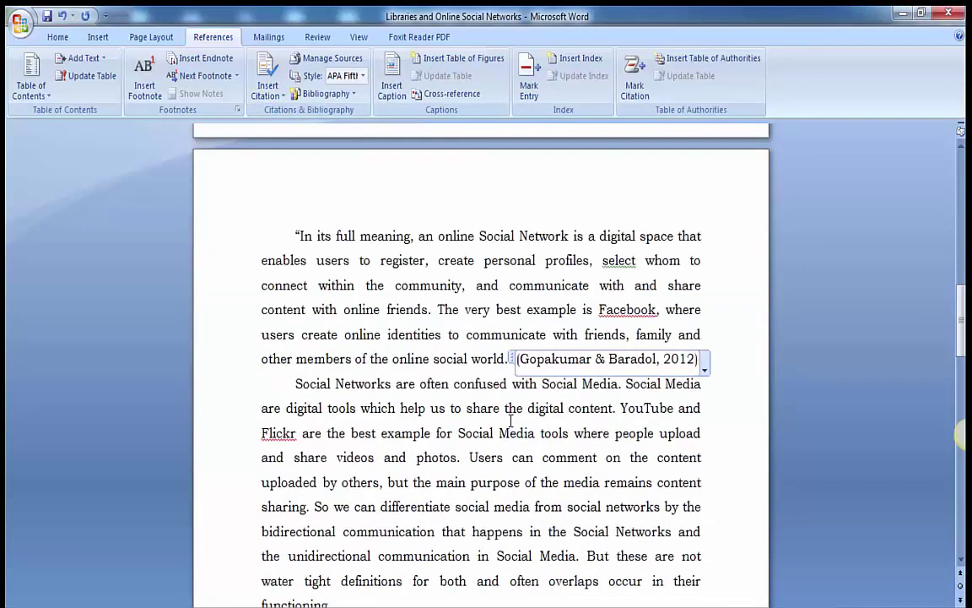
left_click(381, 528)
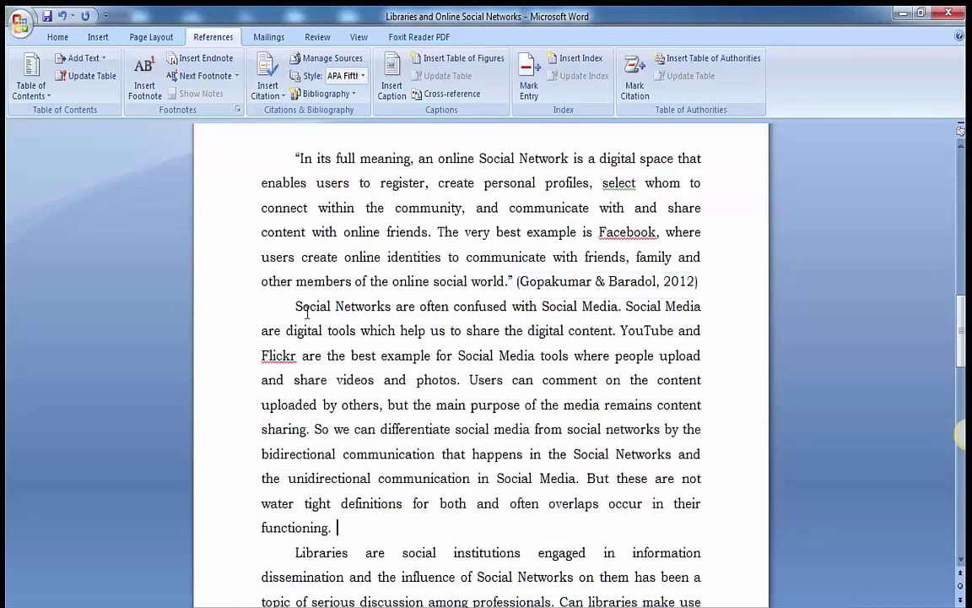
left_click(268, 82)
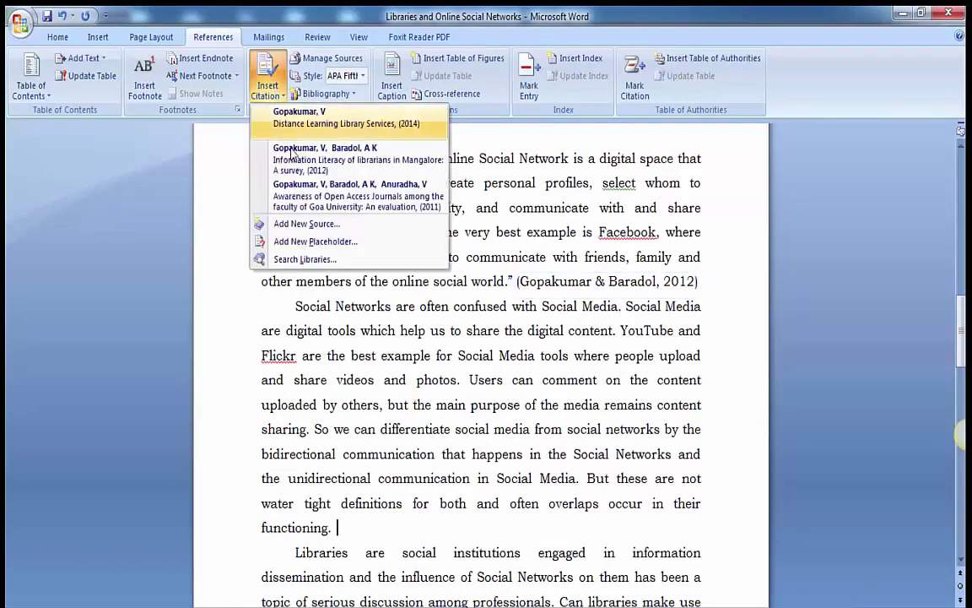
left_click(291, 193)
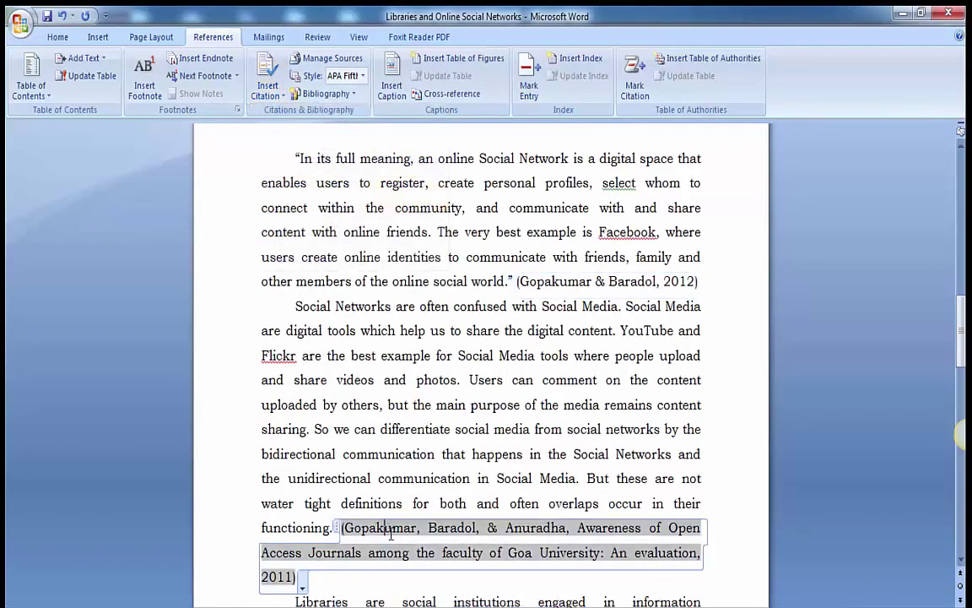
- Edit the 2011 conference paper citation to suppress its title, keeping the authors and year
left_click(302, 584)
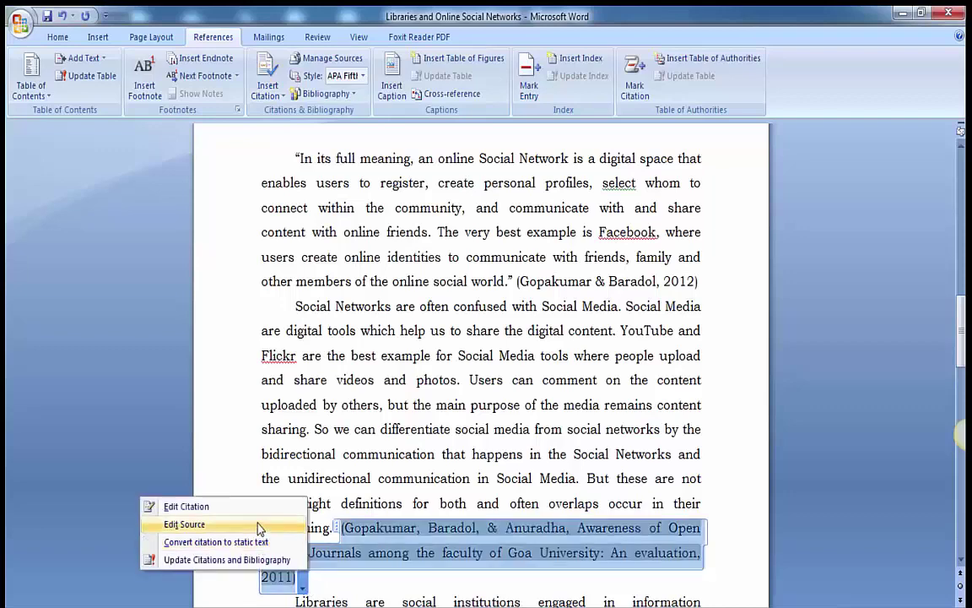
left_click(258, 509)
left_click(520, 328)
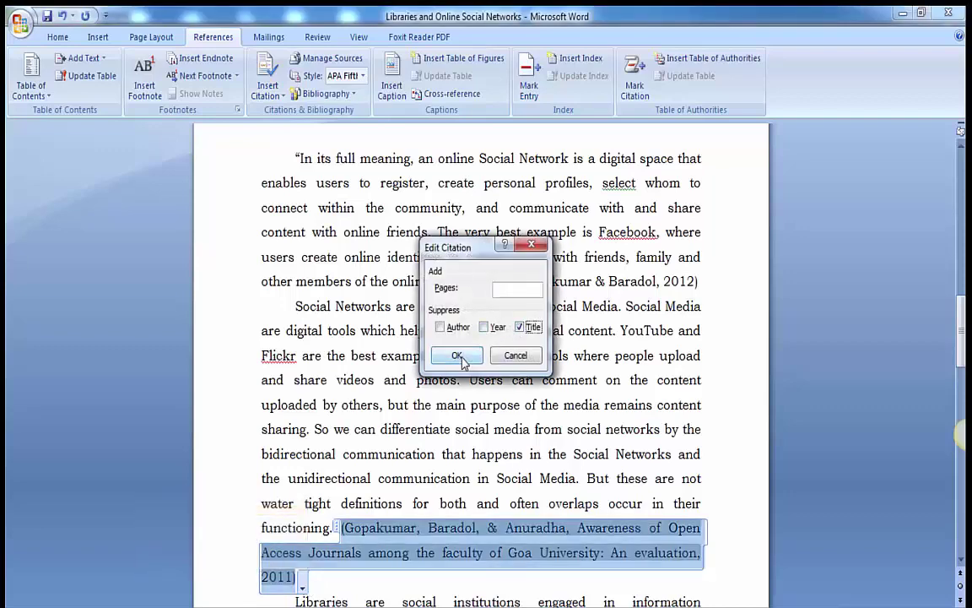
left_click(457, 356)
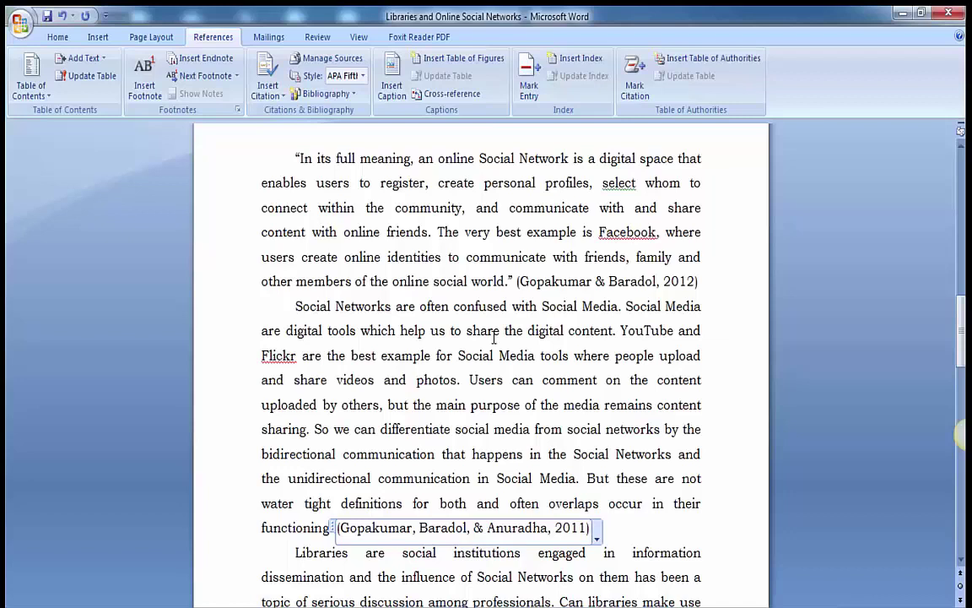
left_click(522, 372)
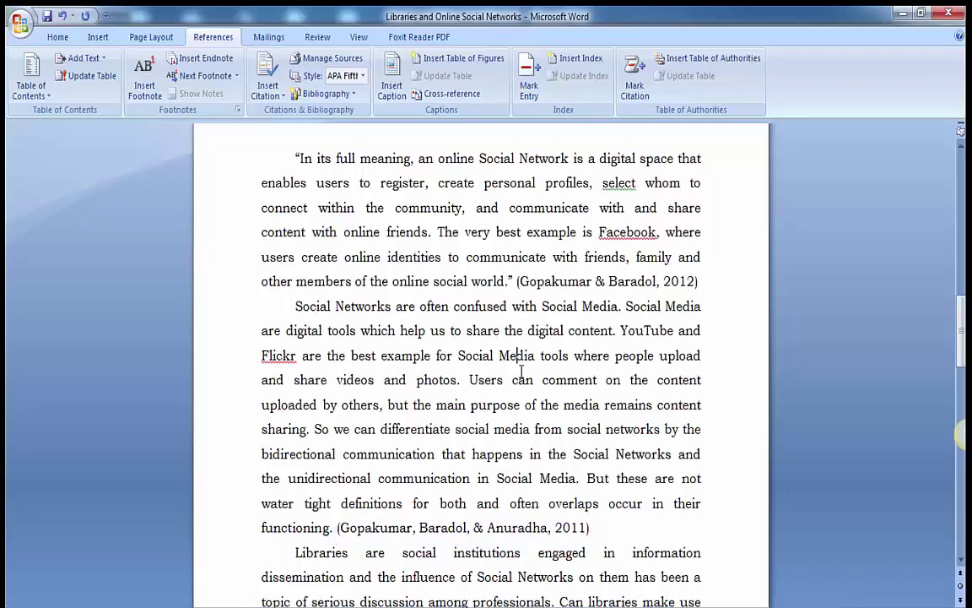
scroll(522, 372, "down", 2)
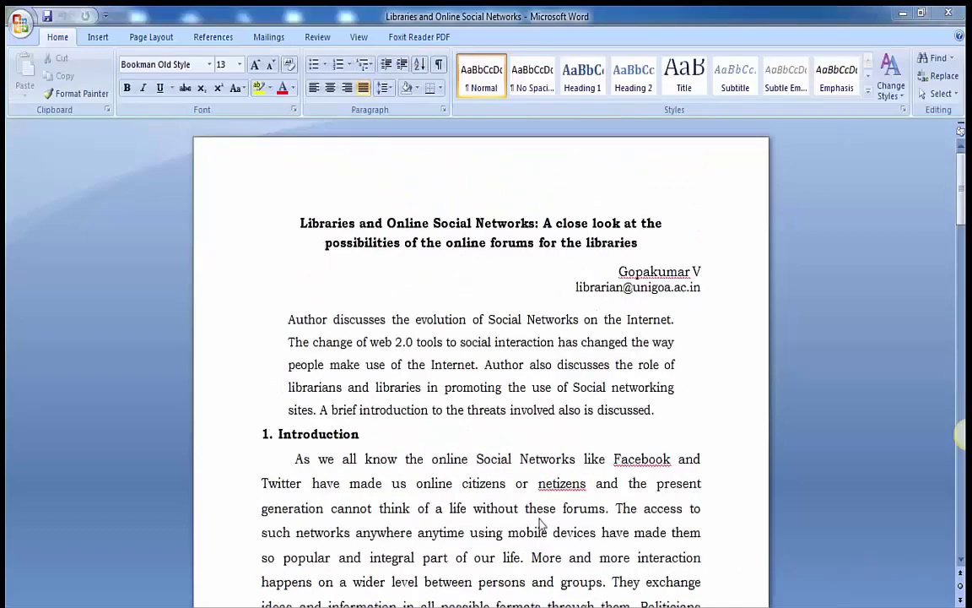
- Insert the built-in Bibliography on the blank page following the article
scroll(492, 535, "down", 6)
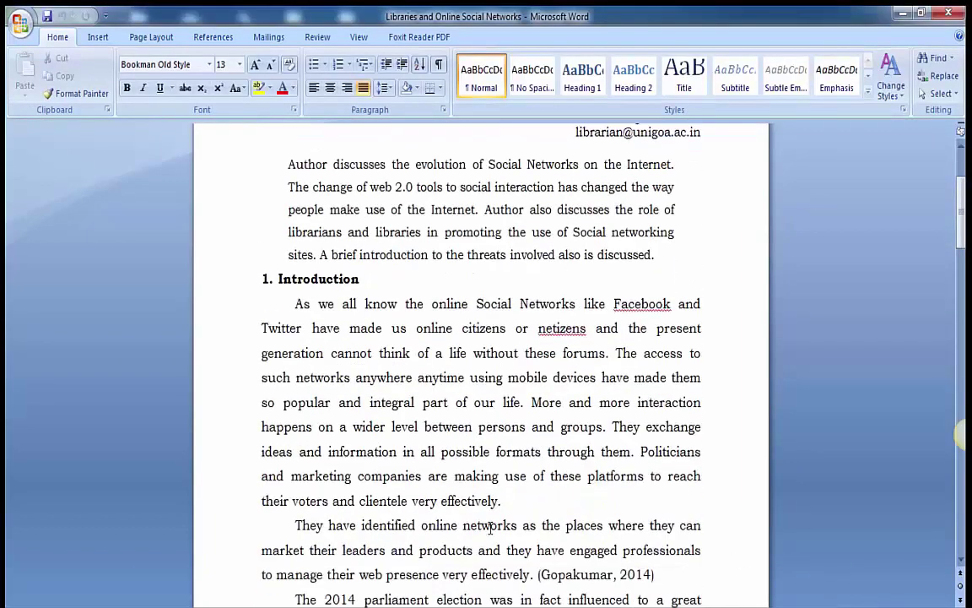
scroll(491, 528, "down", 10)
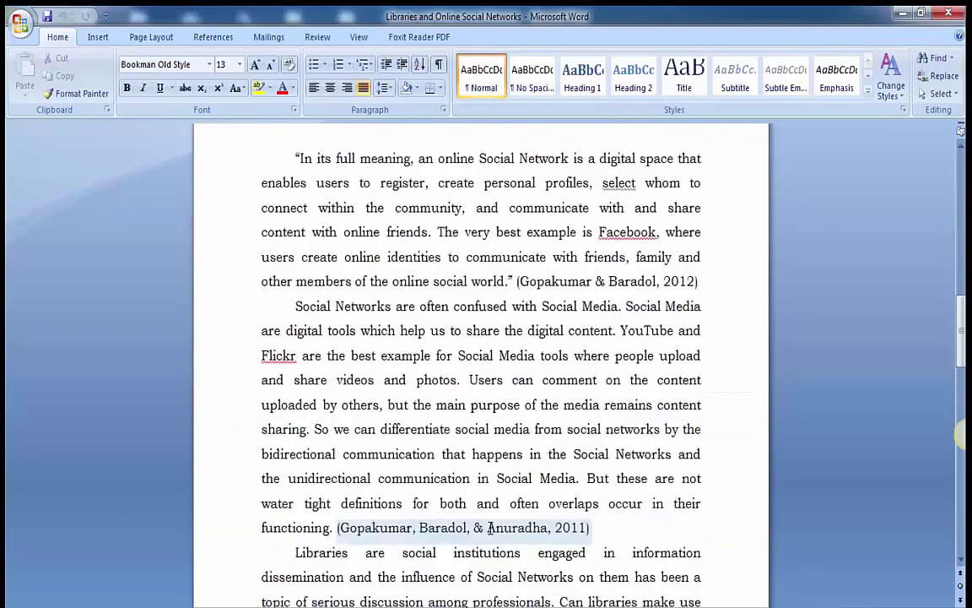
scroll(489, 530, "down", 3)
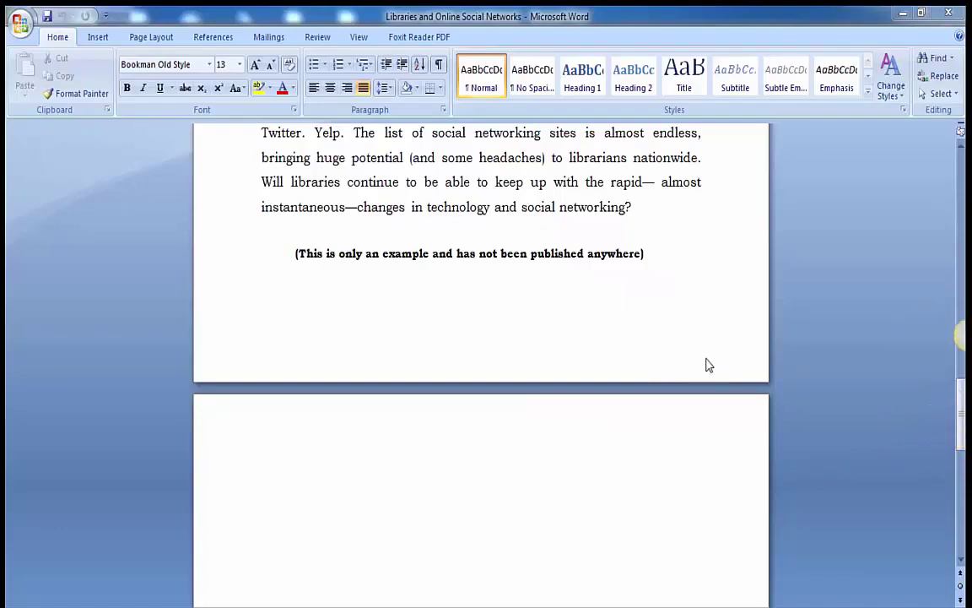
scroll(708, 359, "up", 12)
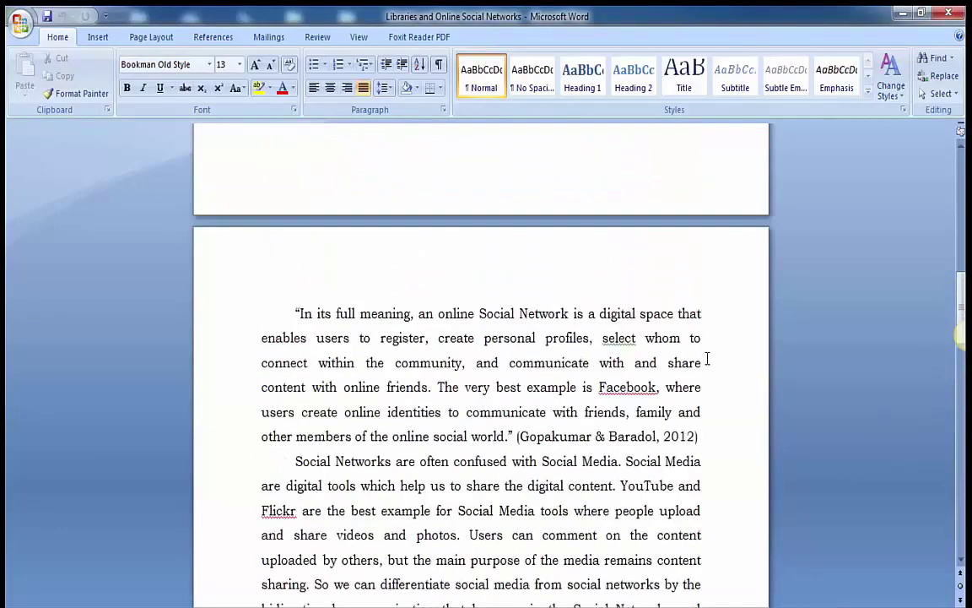
scroll(707, 358, "up", 12)
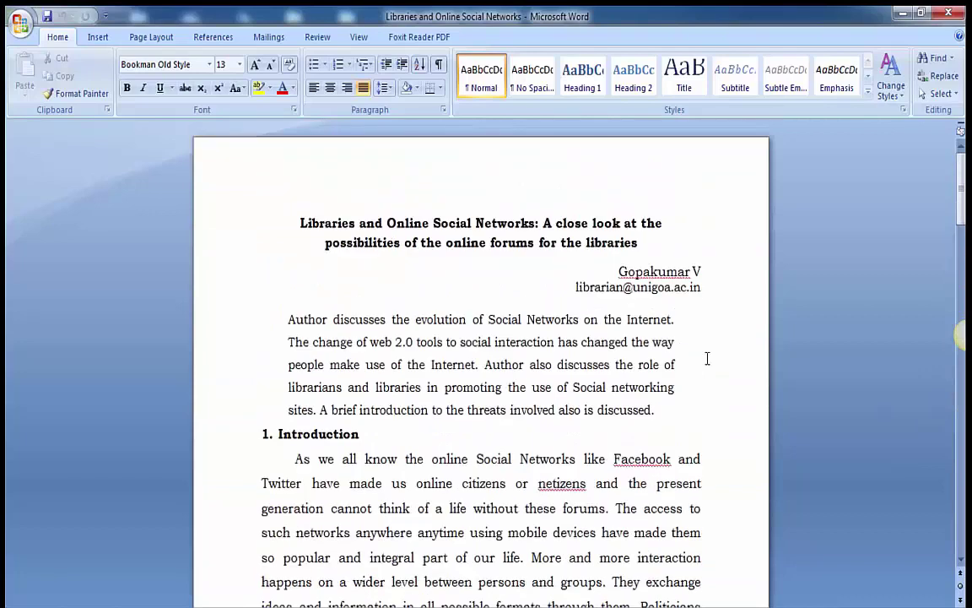
left_click(221, 38)
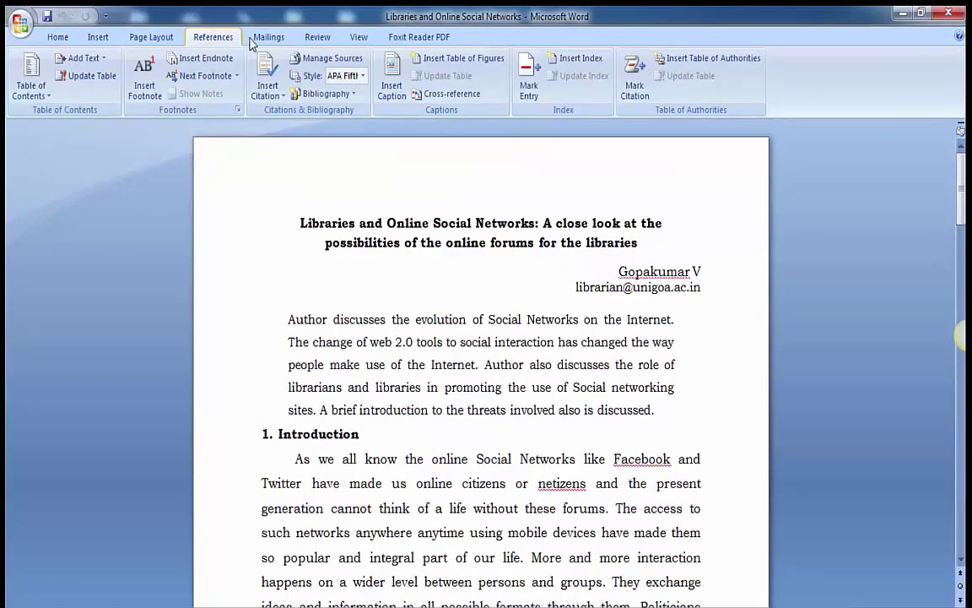
left_click(309, 94)
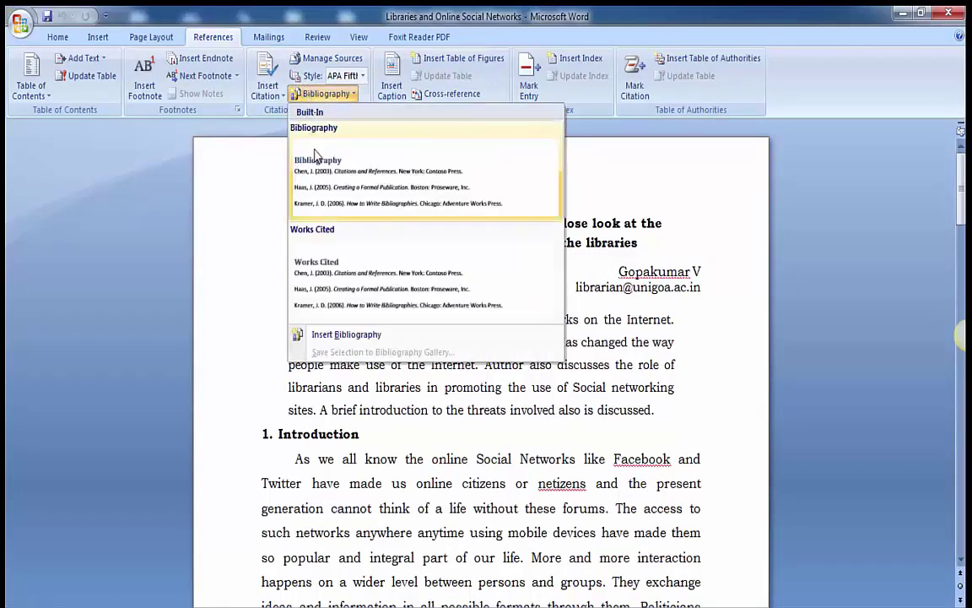
left_click(321, 181)
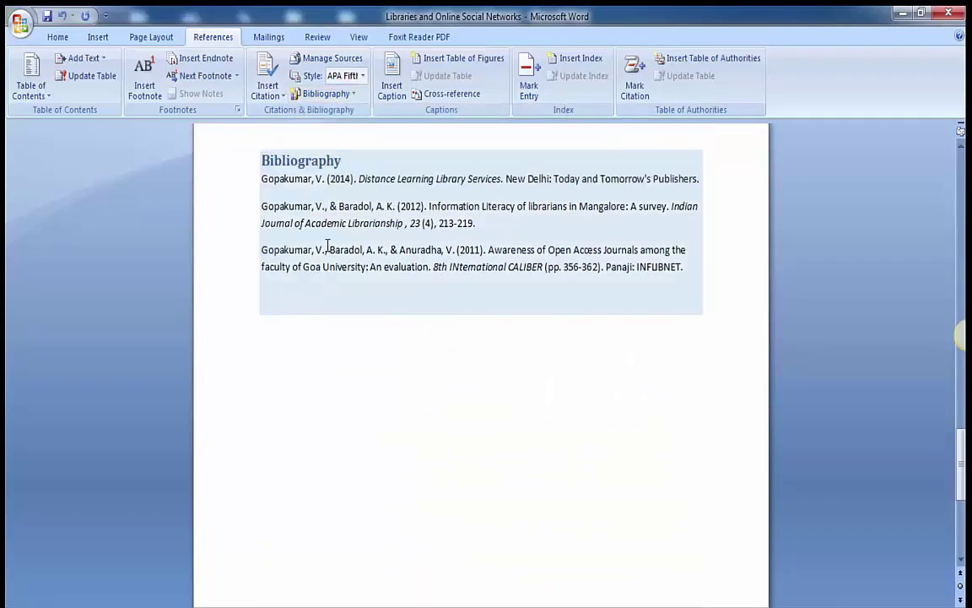
scroll(329, 228, "up", 1)
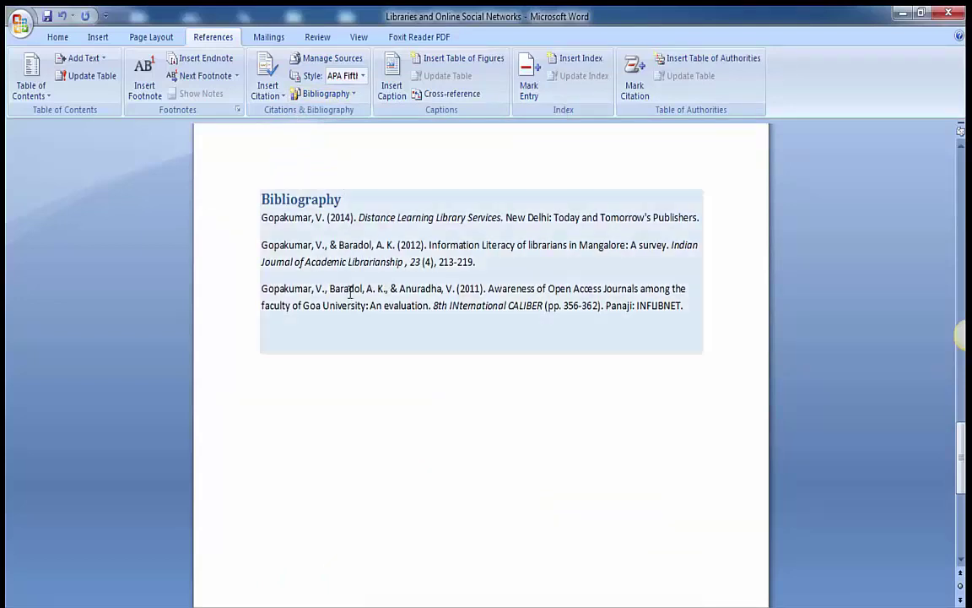
- Try the APA Sixth Edition and MLA Sixth Edition reference styles on the bibliography
left_click(363, 76)
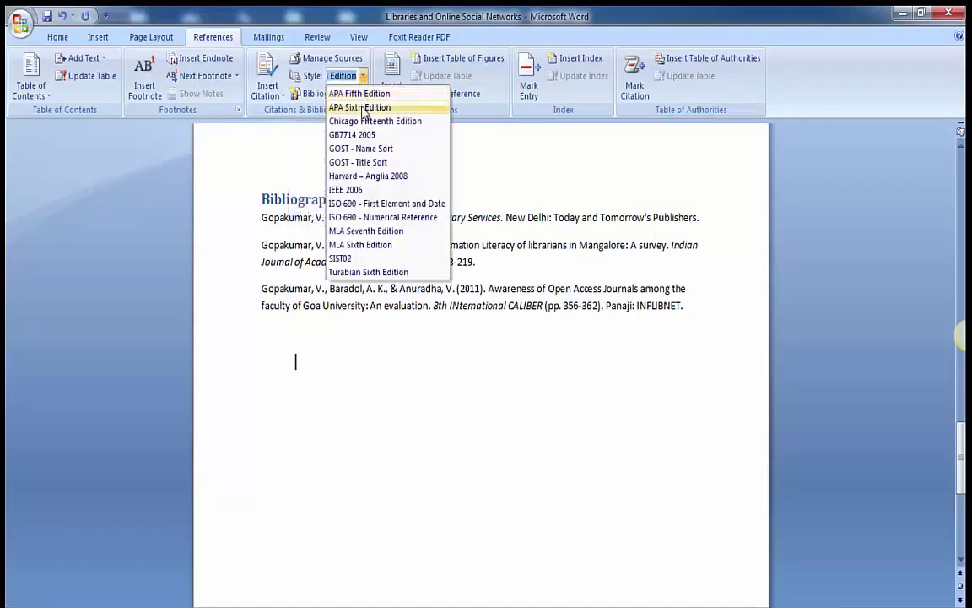
left_click(360, 107)
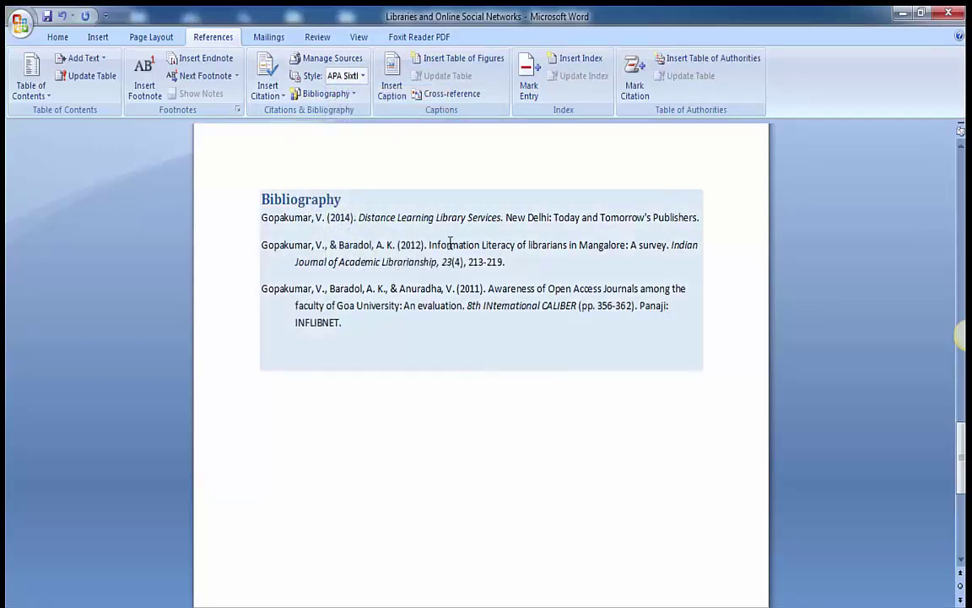
left_click(363, 76)
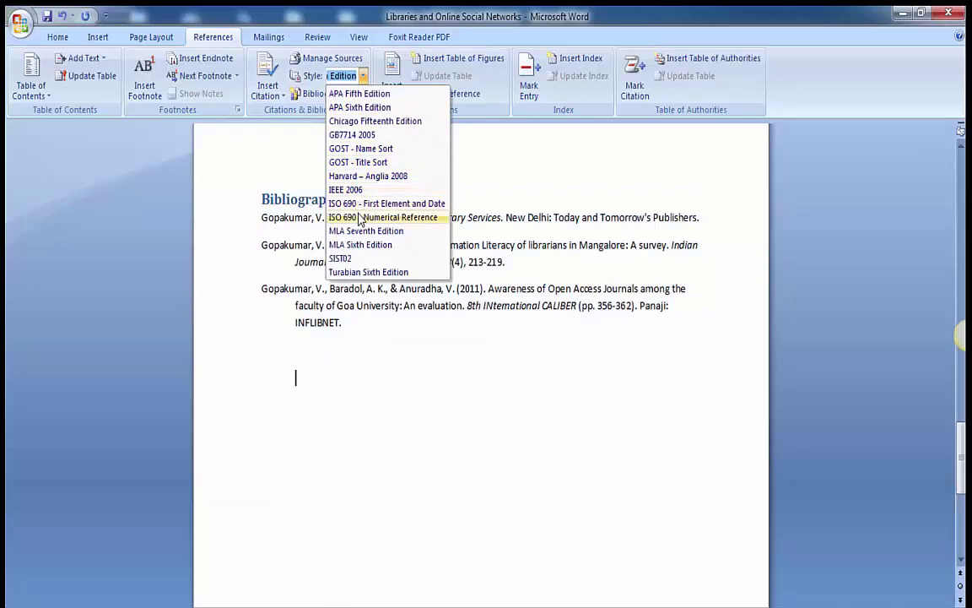
left_click(358, 244)
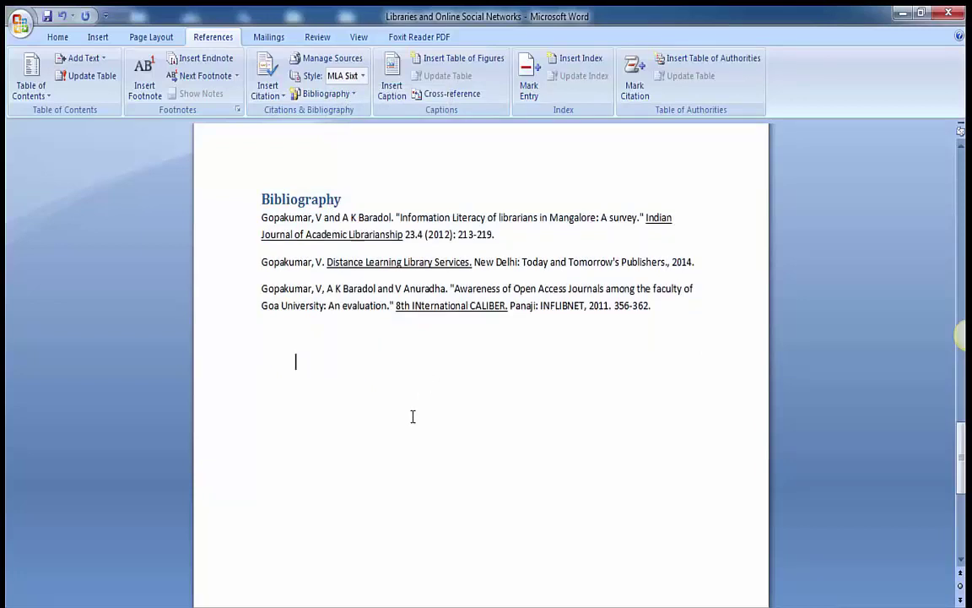
scroll(413, 416, "up", 5)
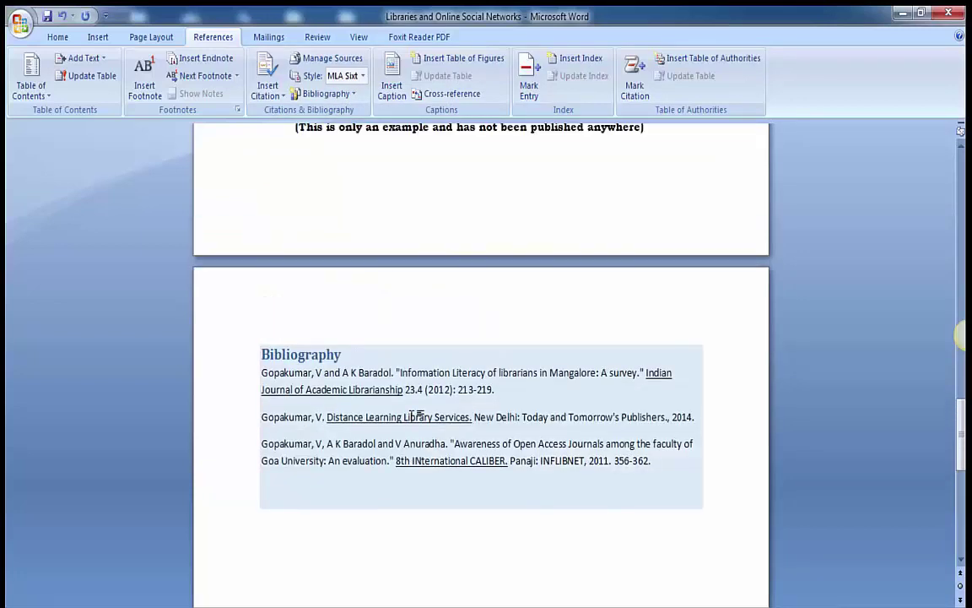
scroll(413, 417, "down", 5)
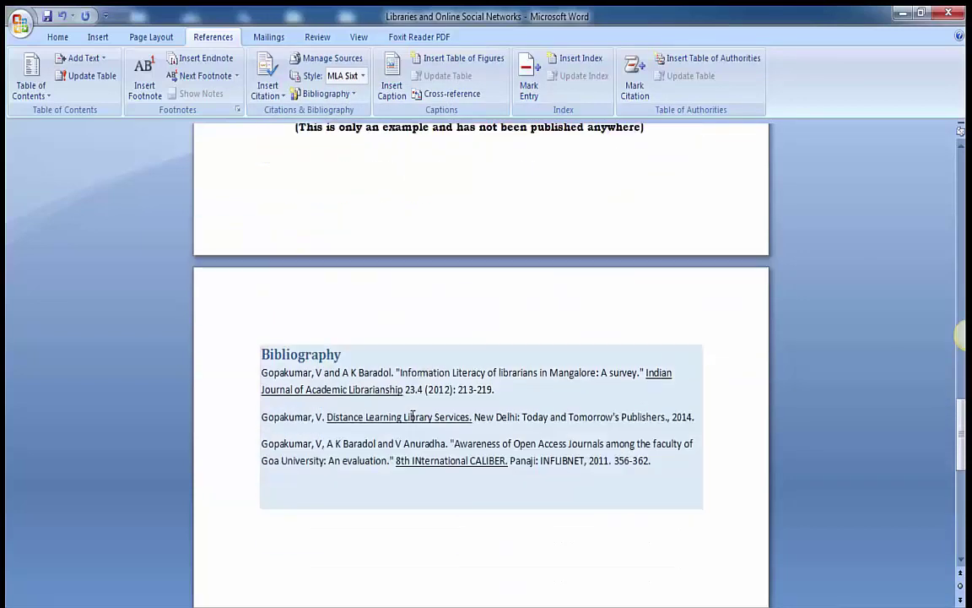
scroll(413, 416, "up", 4)
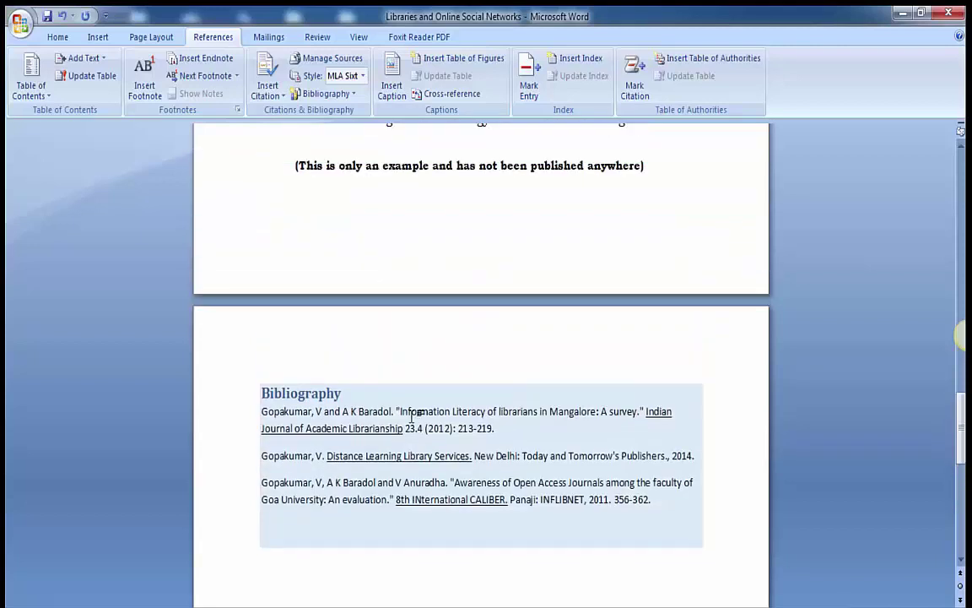
- Set the reference style to IEEE 2006 and check the in-text citations from the bibliography back to the introduction
left_click(363, 76)
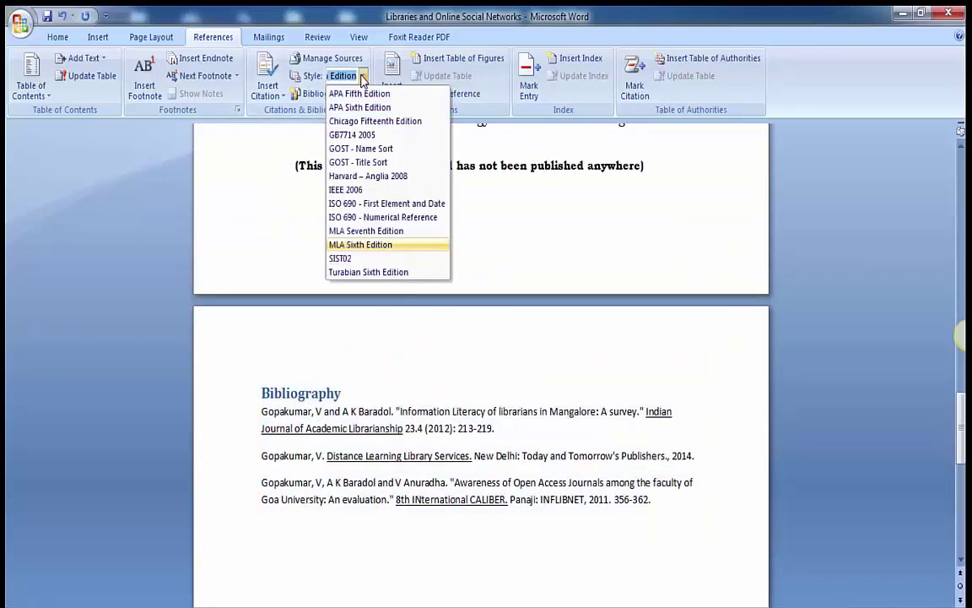
left_click(367, 190)
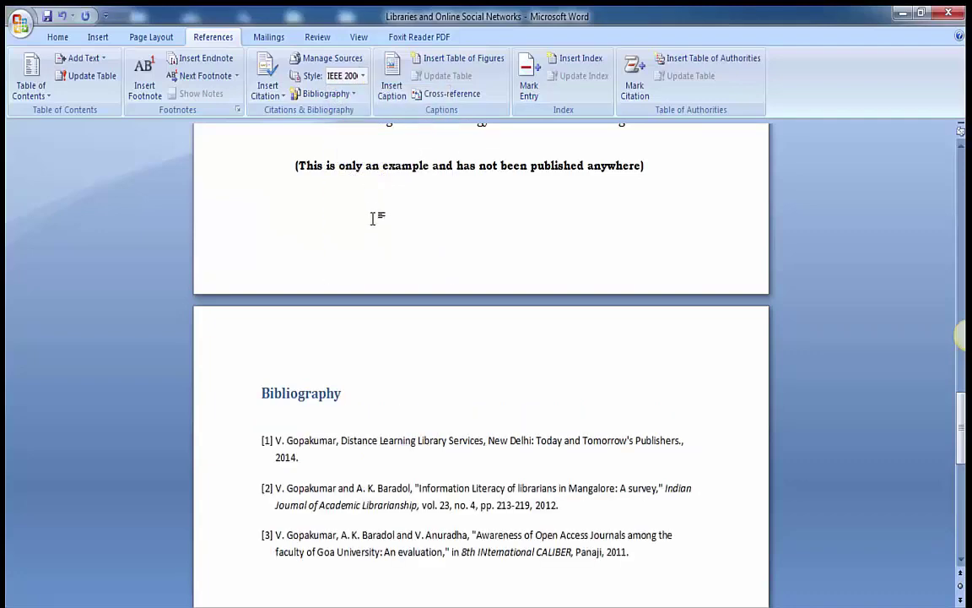
scroll(393, 284, "up", 4)
scroll(392, 284, "up", 3)
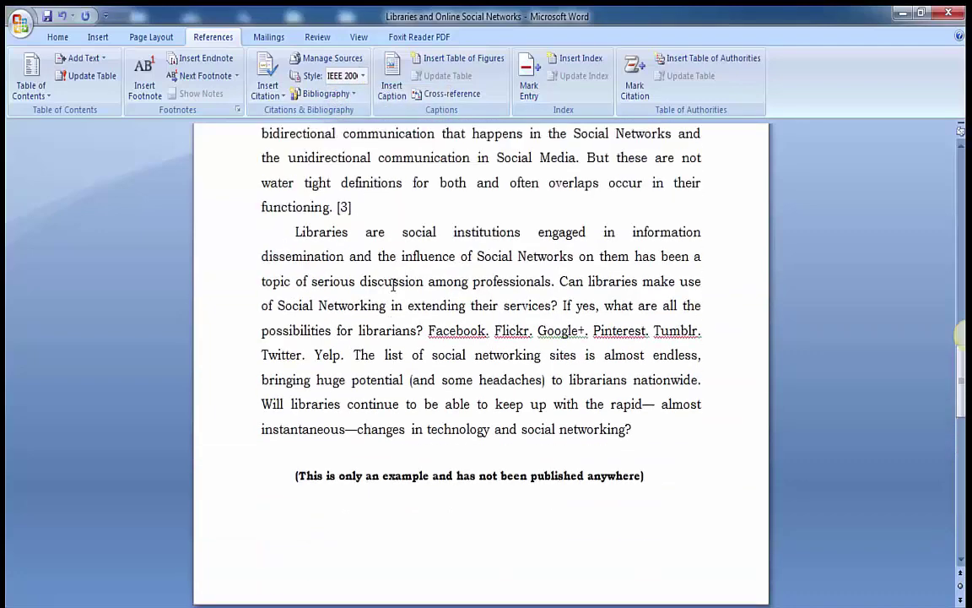
scroll(392, 285, "up", 3)
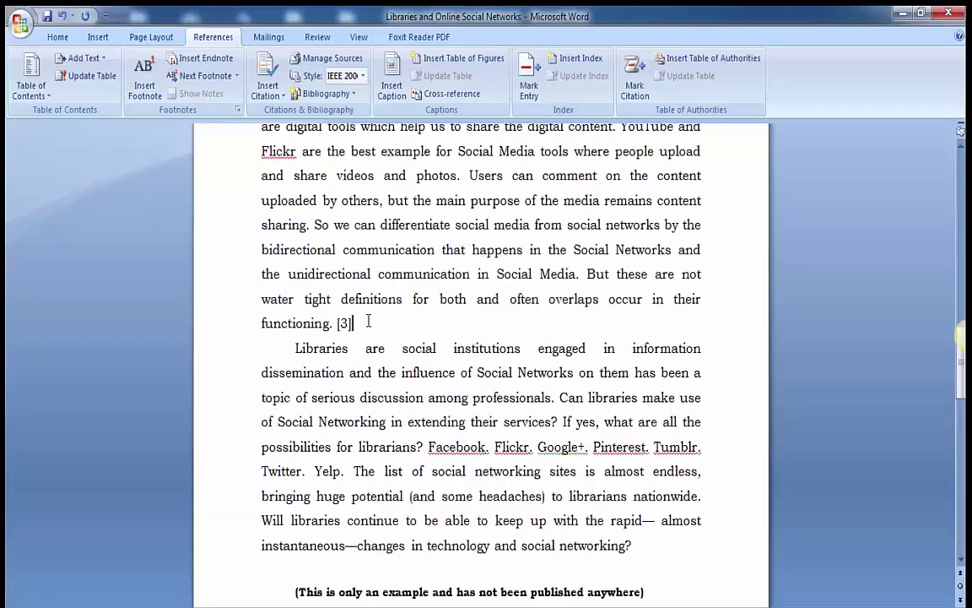
scroll(368, 321, "up", 4)
left_click(538, 232)
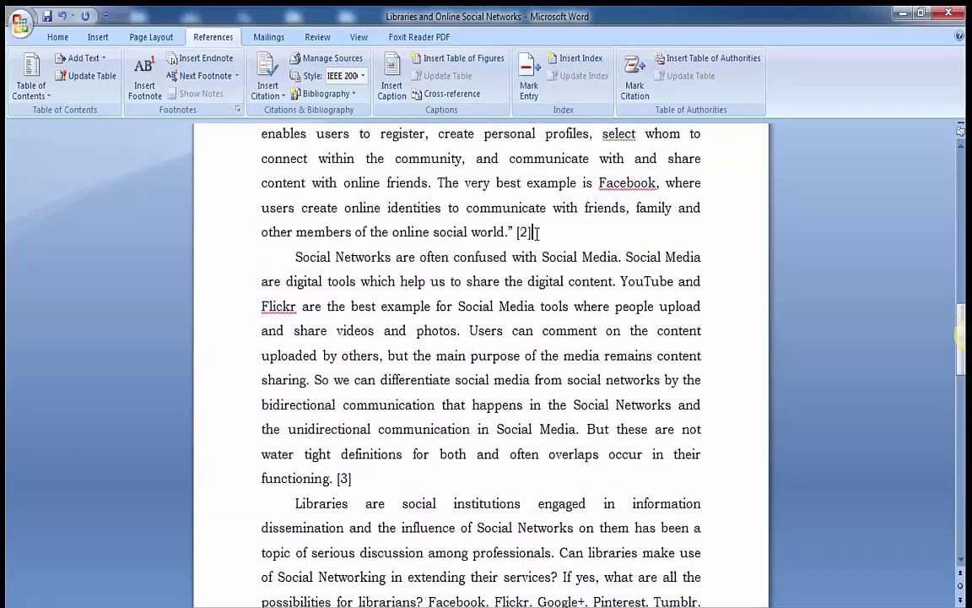
scroll(558, 251, "up", 12)
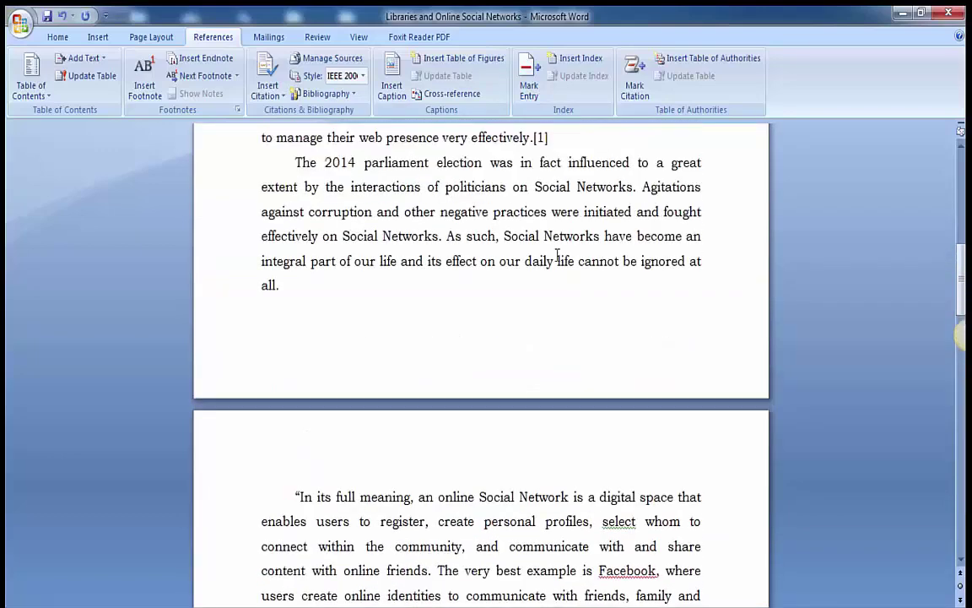
left_click(579, 215)
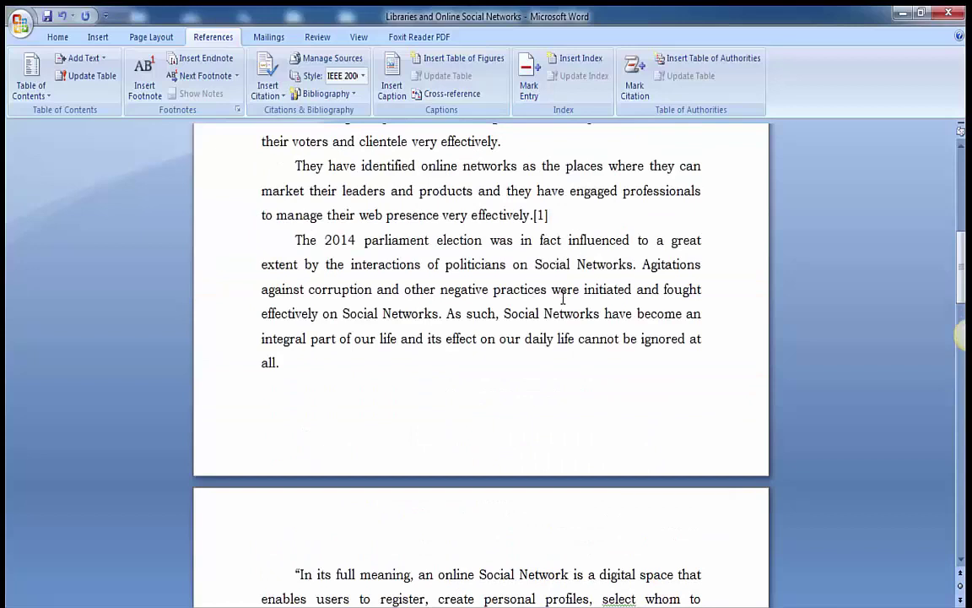